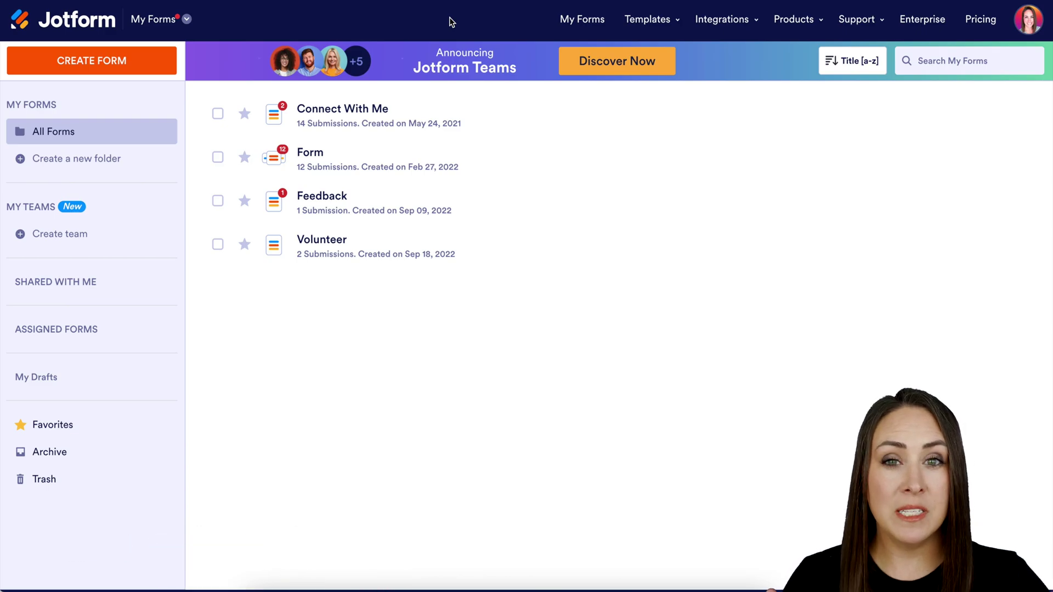
Create a new sign document from the Contract category's House Rental Agreement template.
left_click(172, 25)
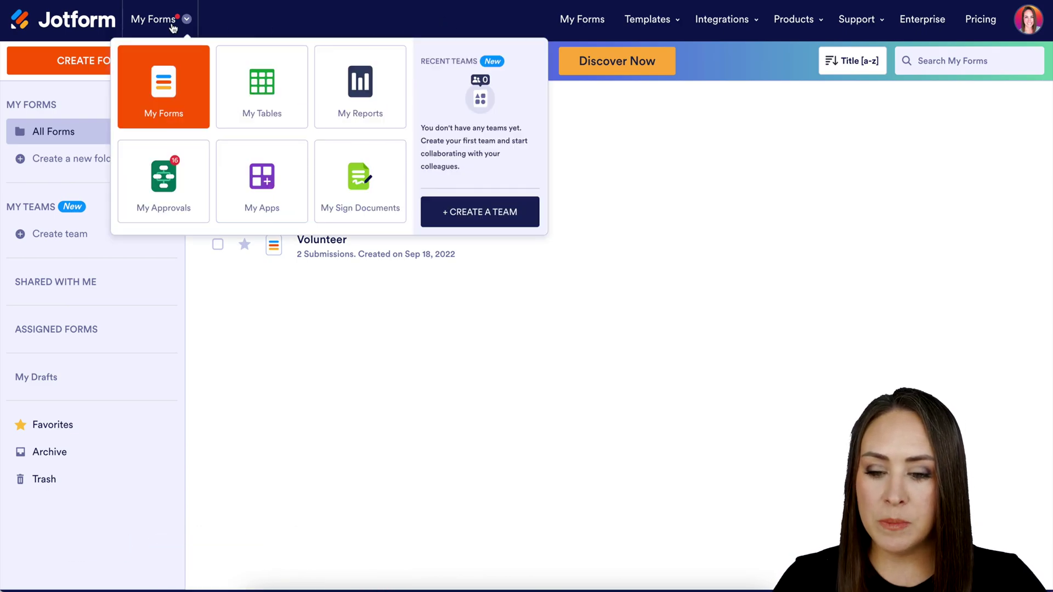
left_click(361, 172)
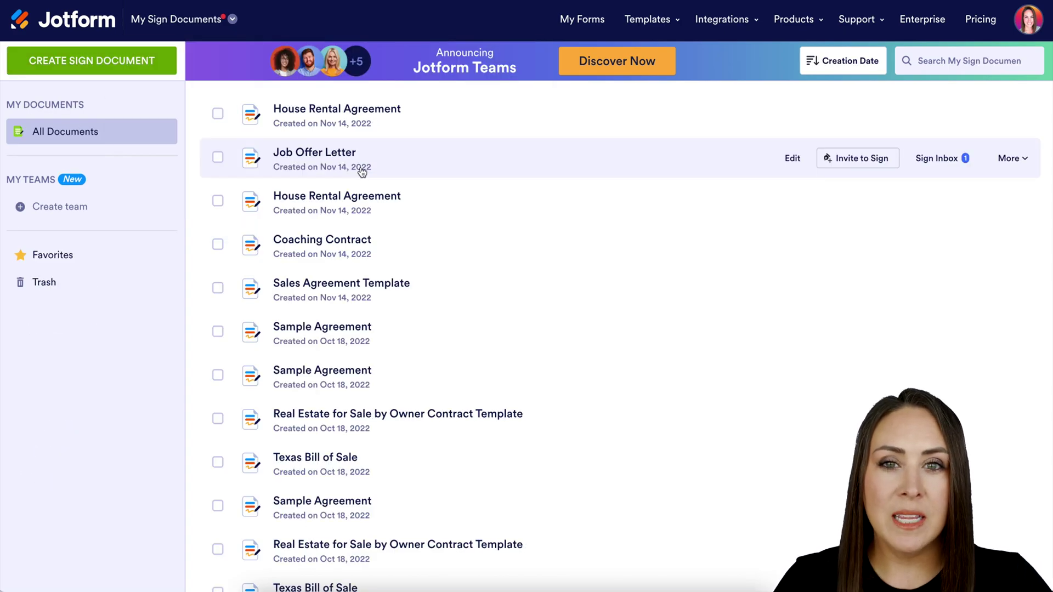
left_click(120, 64)
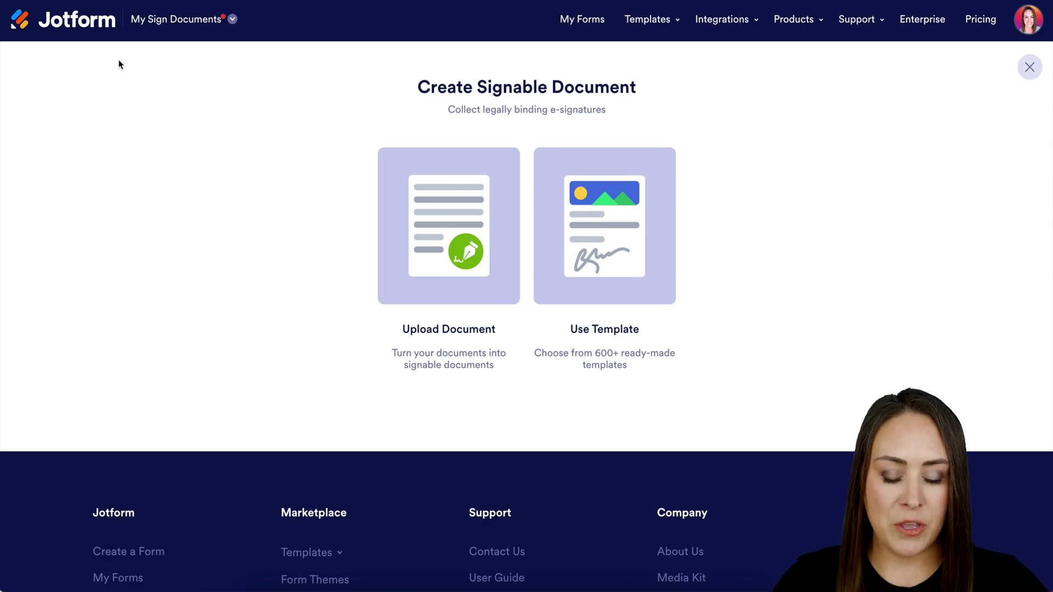
left_click(586, 243)
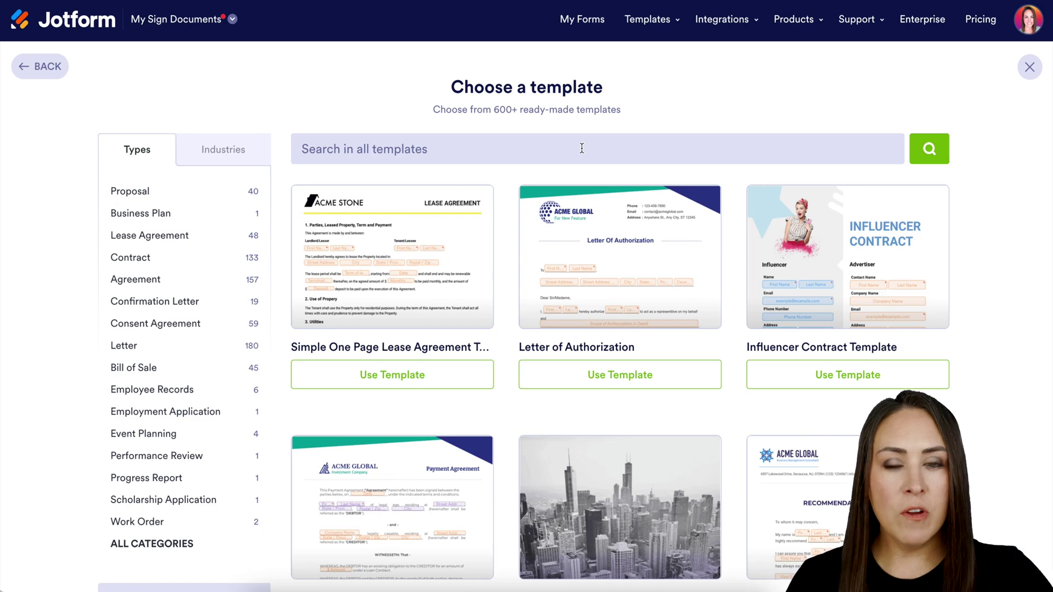
left_click(139, 262)
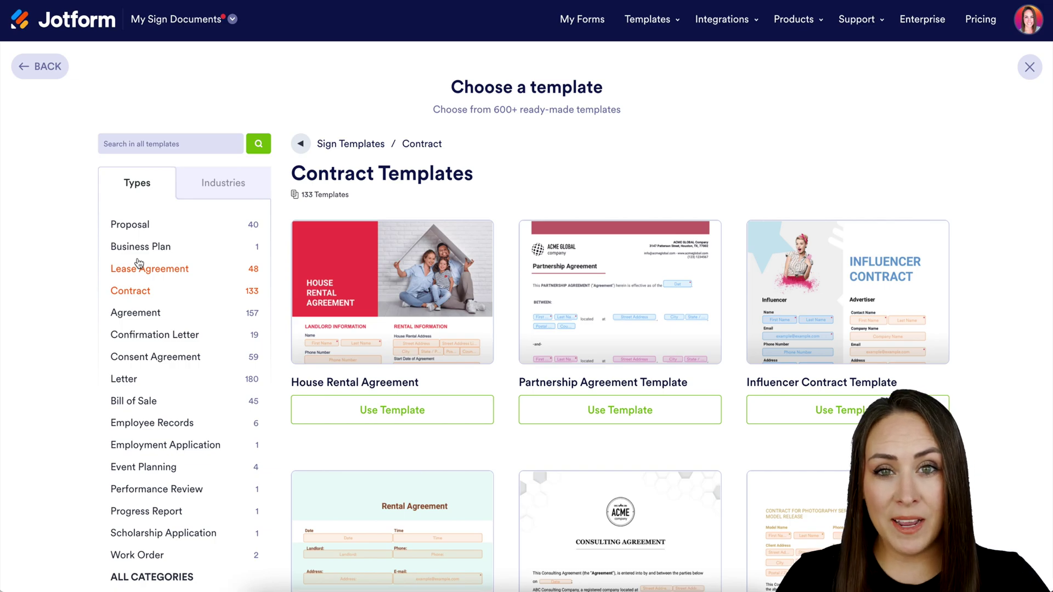
left_click(402, 420)
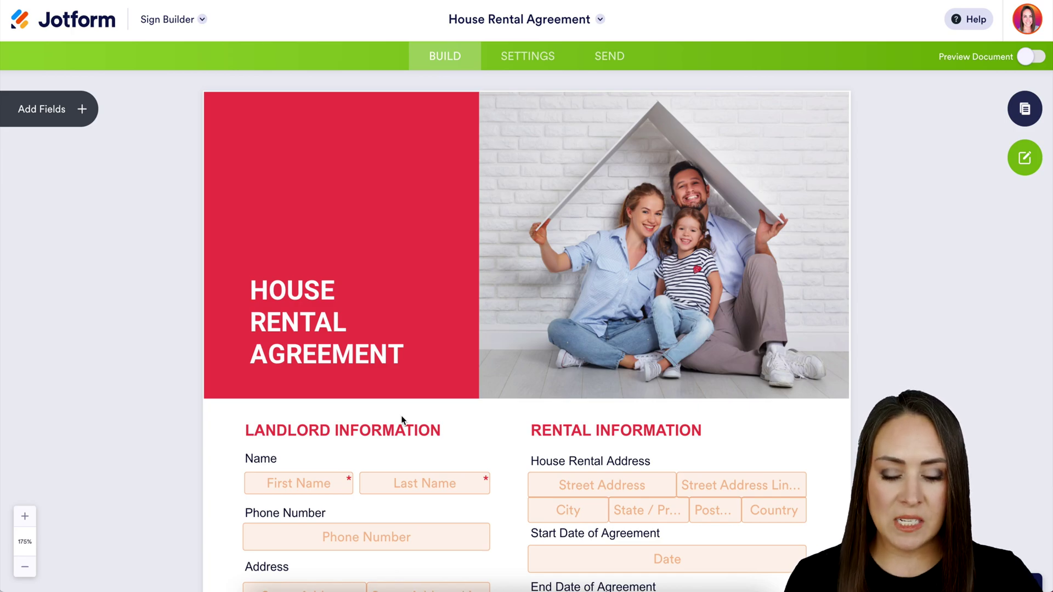
scroll(400, 416, "down", 7)
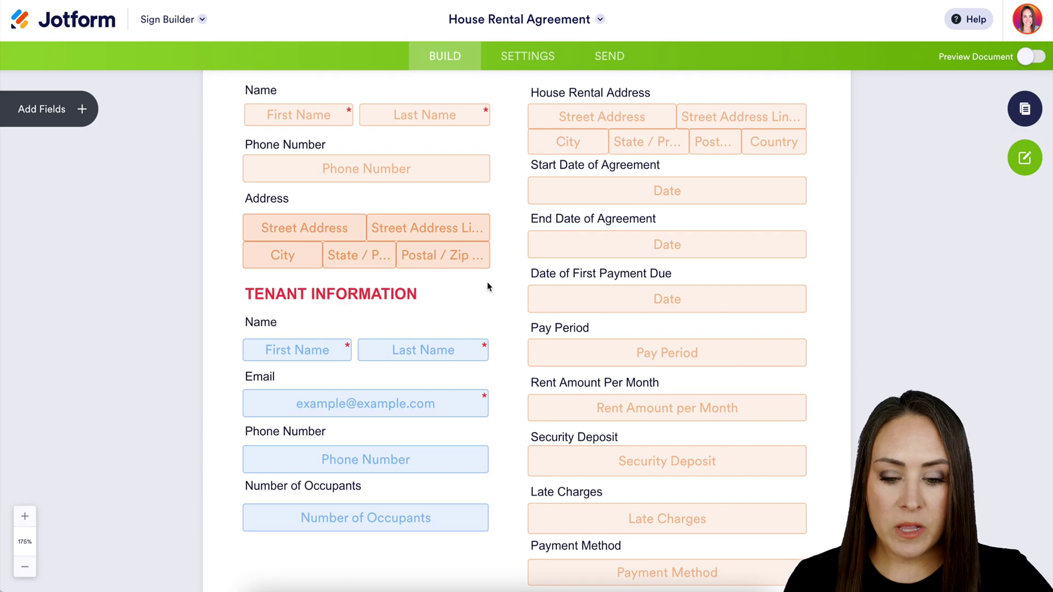
left_click(472, 263)
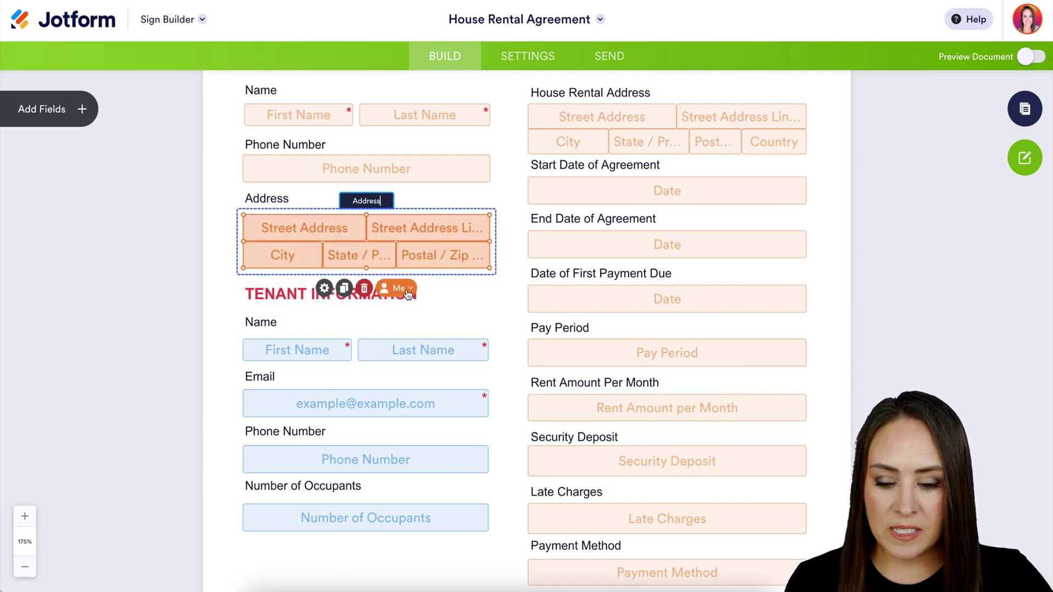
left_click(405, 290)
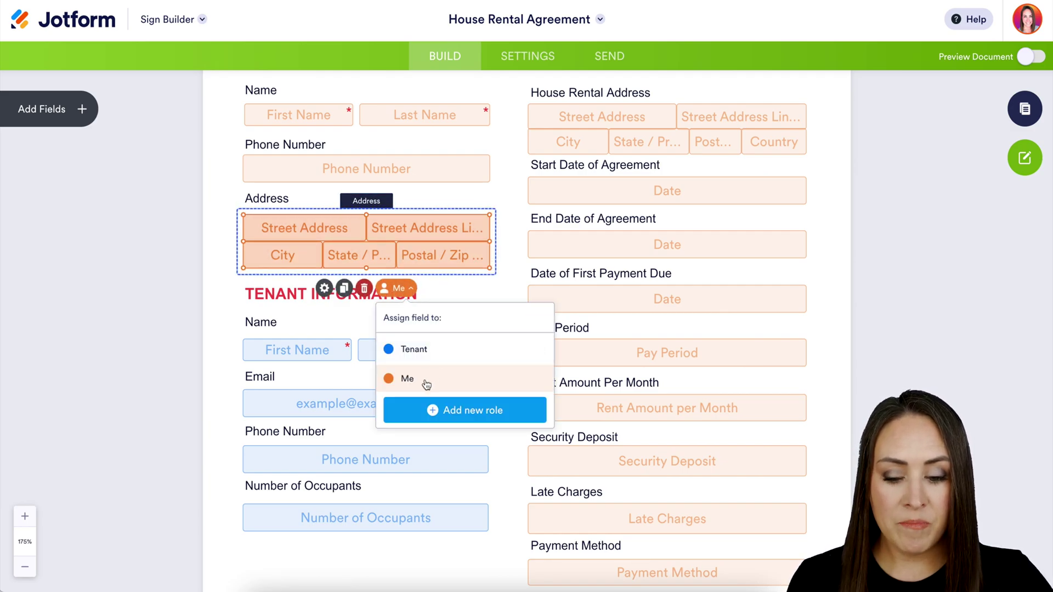
left_click(508, 283)
scroll(508, 432, "down", 9)
scroll(508, 433, "down", 20)
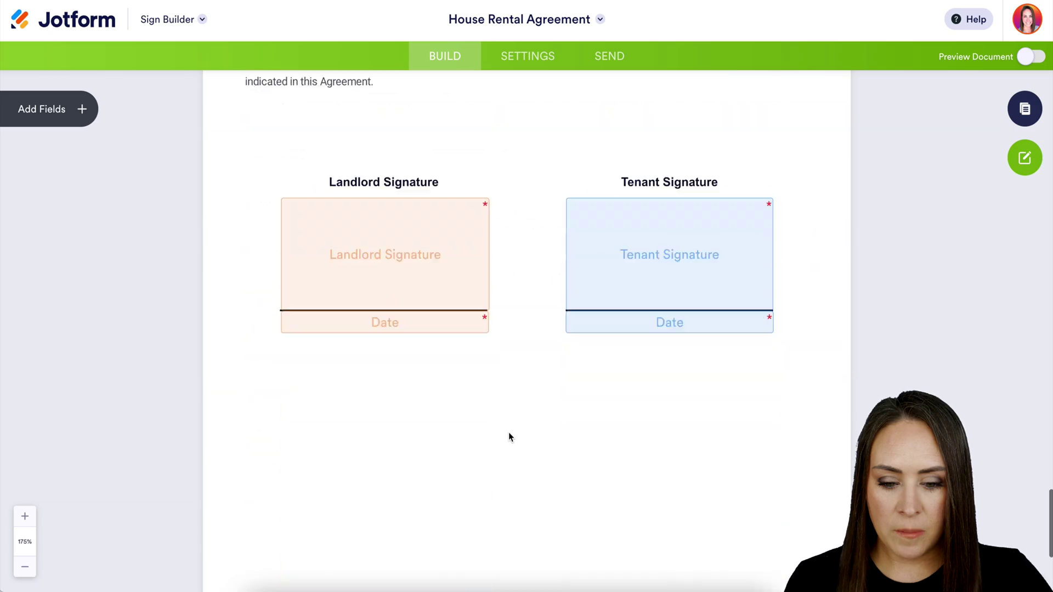
scroll(508, 433, "down", 2)
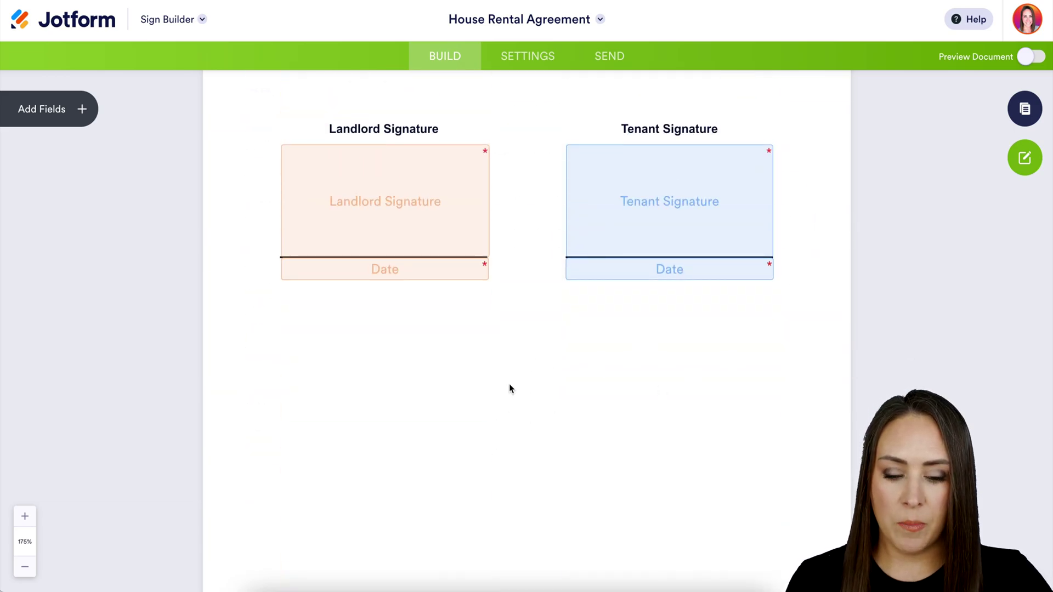
scroll(509, 389, "up", 20)
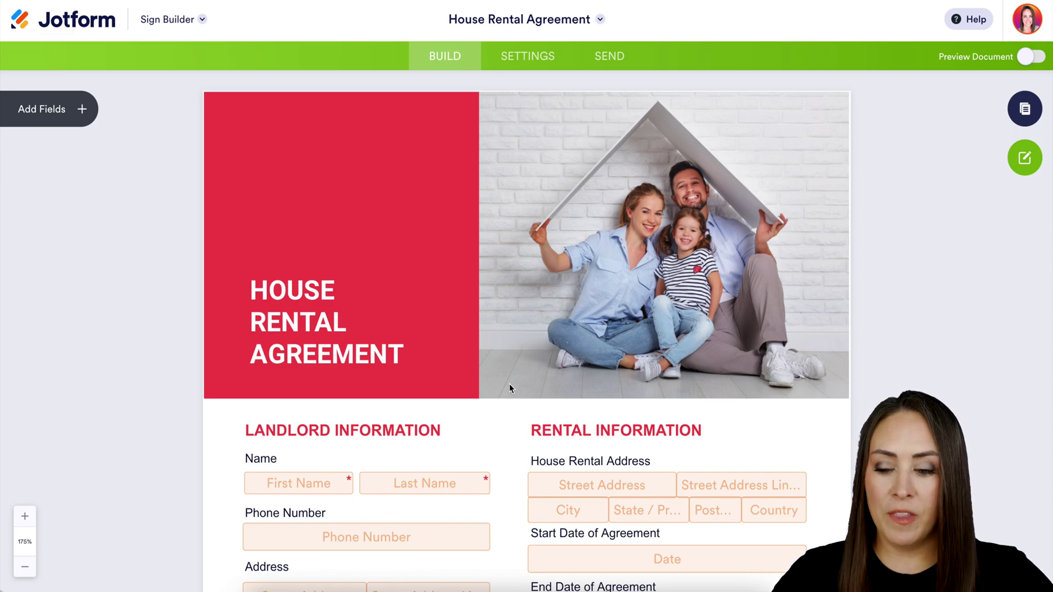
Place an Email field on the cover photo, assign it to Me, then delete it.
left_click(80, 108)
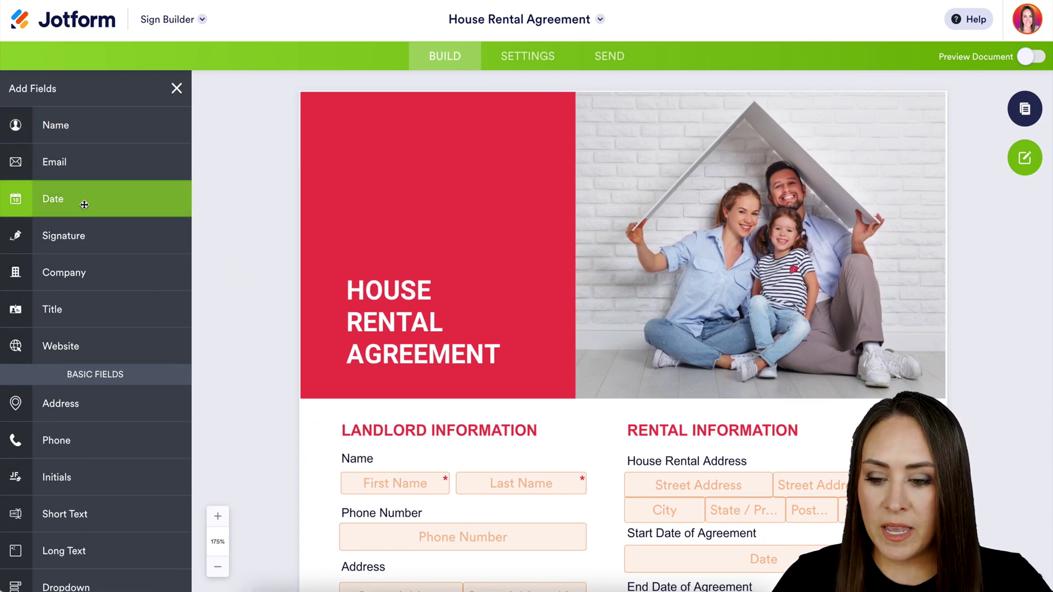
left_click_drag(52, 162, 725, 349)
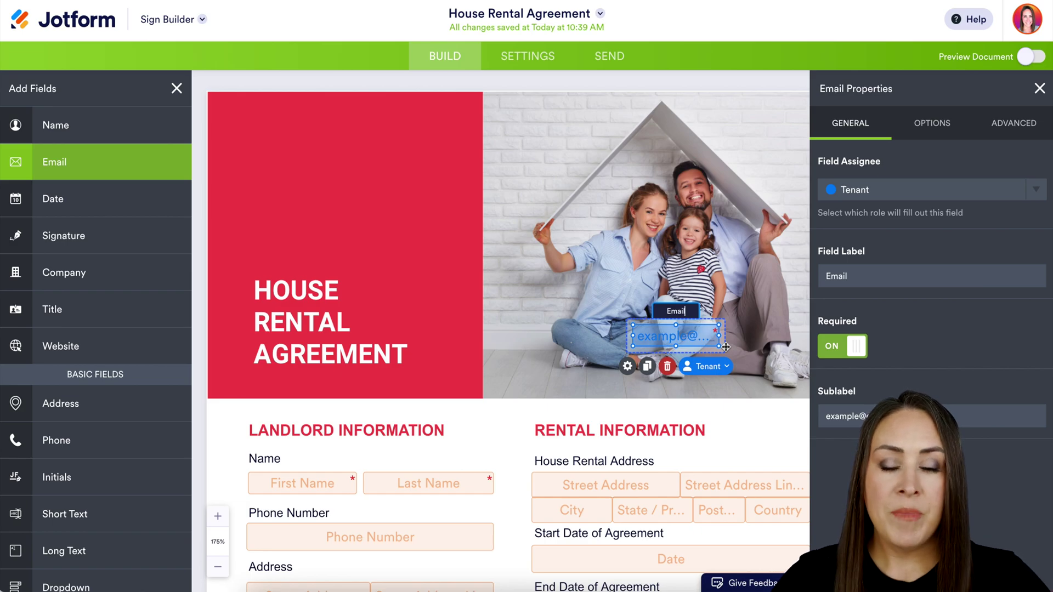
left_click(1034, 188)
left_click(921, 246)
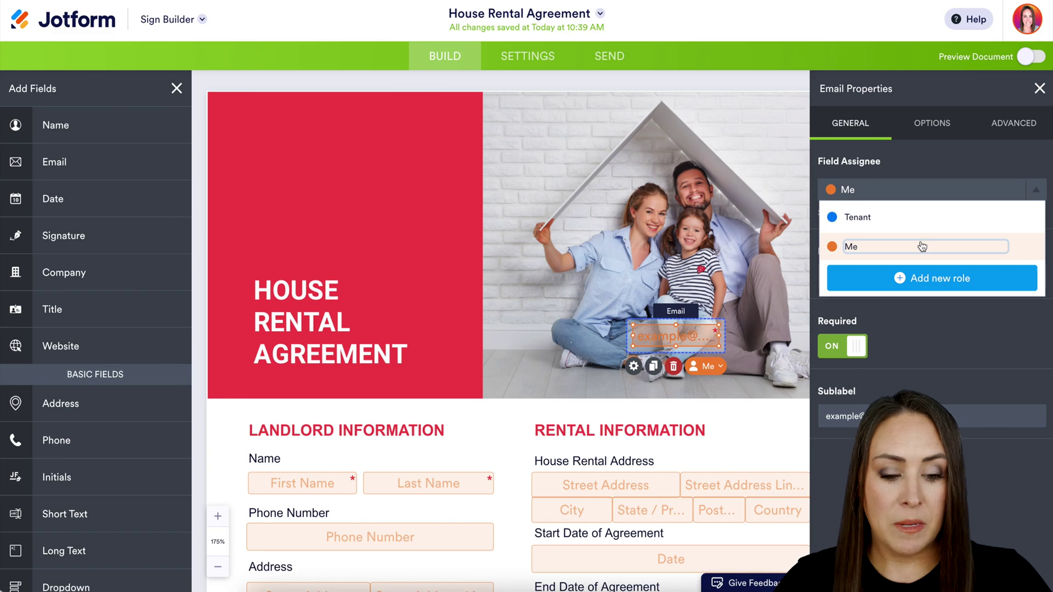
left_click(1034, 189)
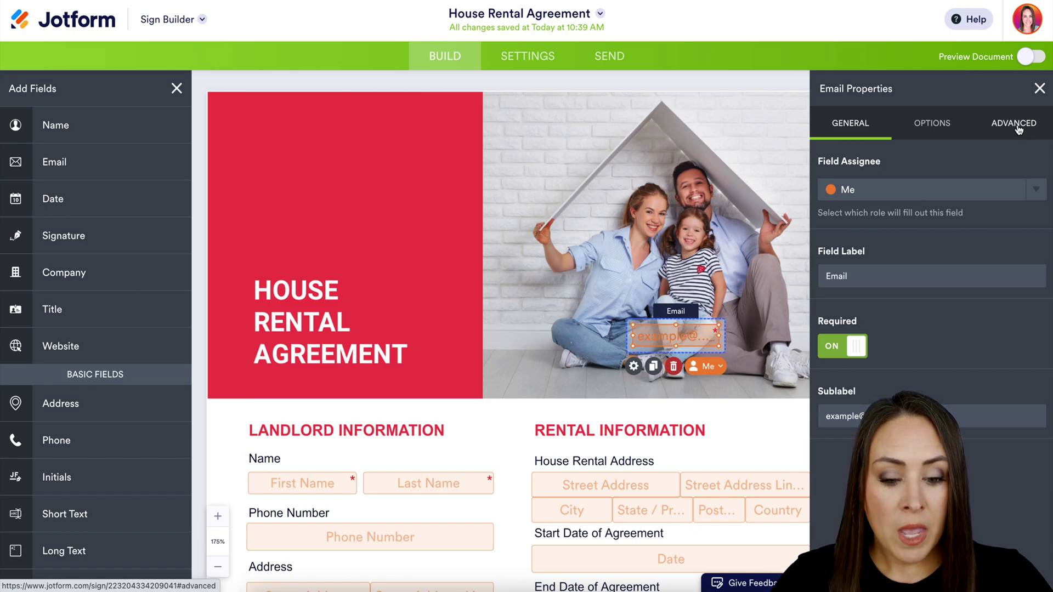
left_click(673, 366)
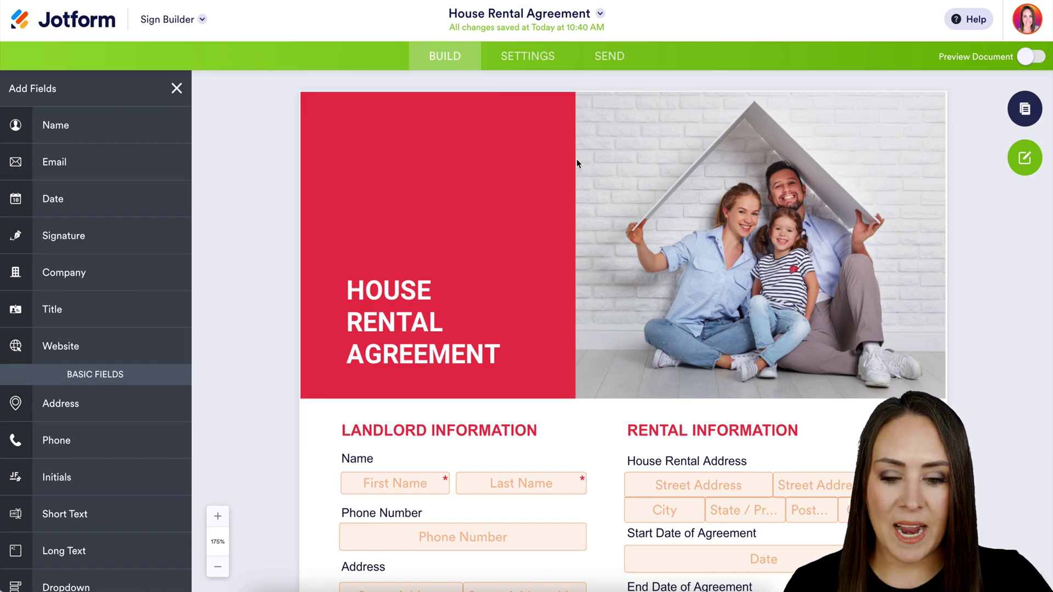
Set the signer email message to 'Please sign ASAP' in Email Settings, then check Integrations.
left_click(543, 62)
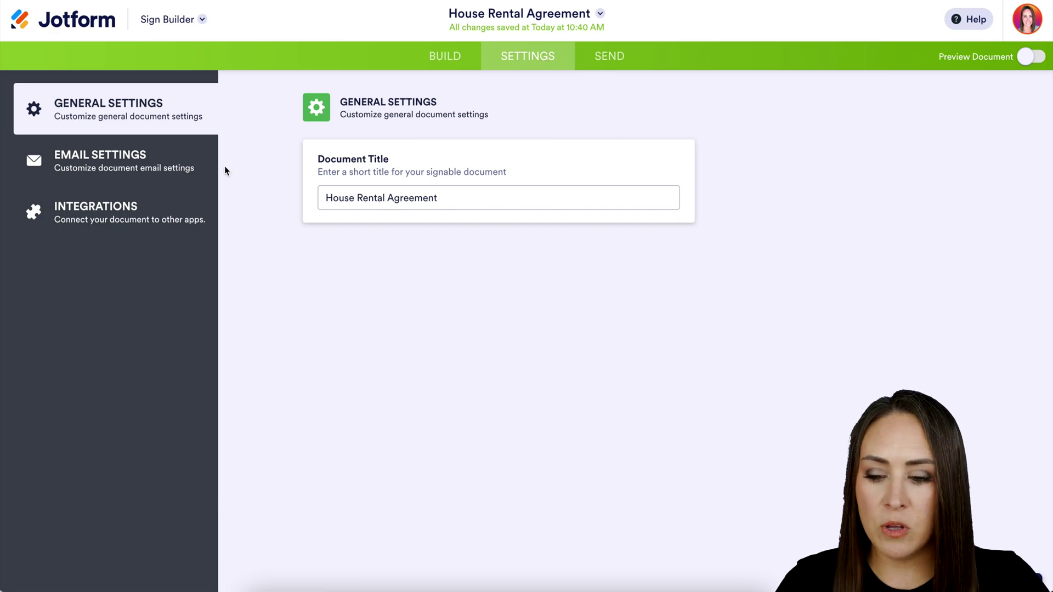
left_click(158, 161)
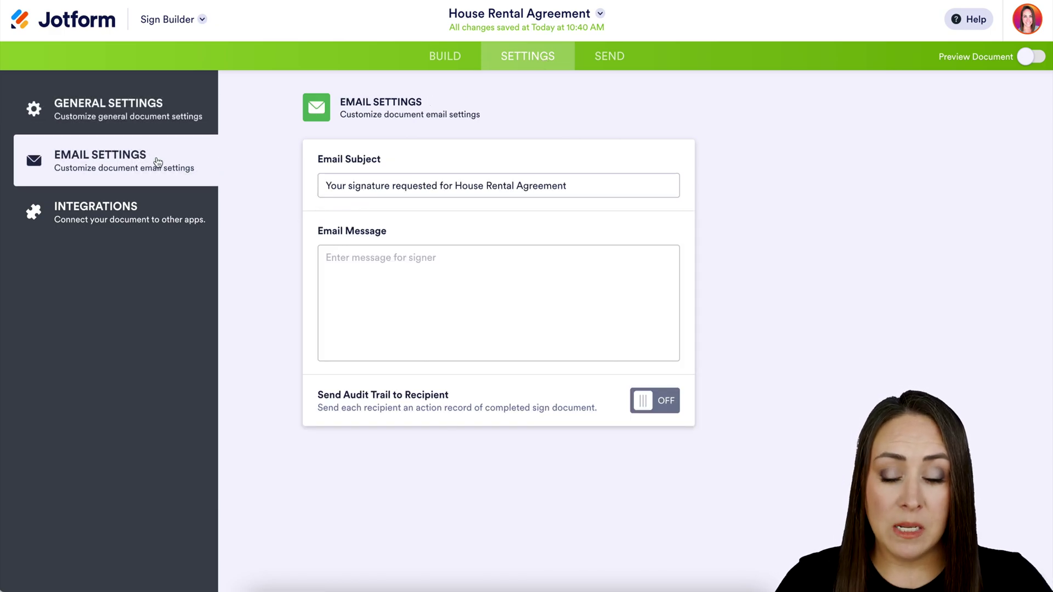
left_click(379, 275)
type("Please sign ASA")
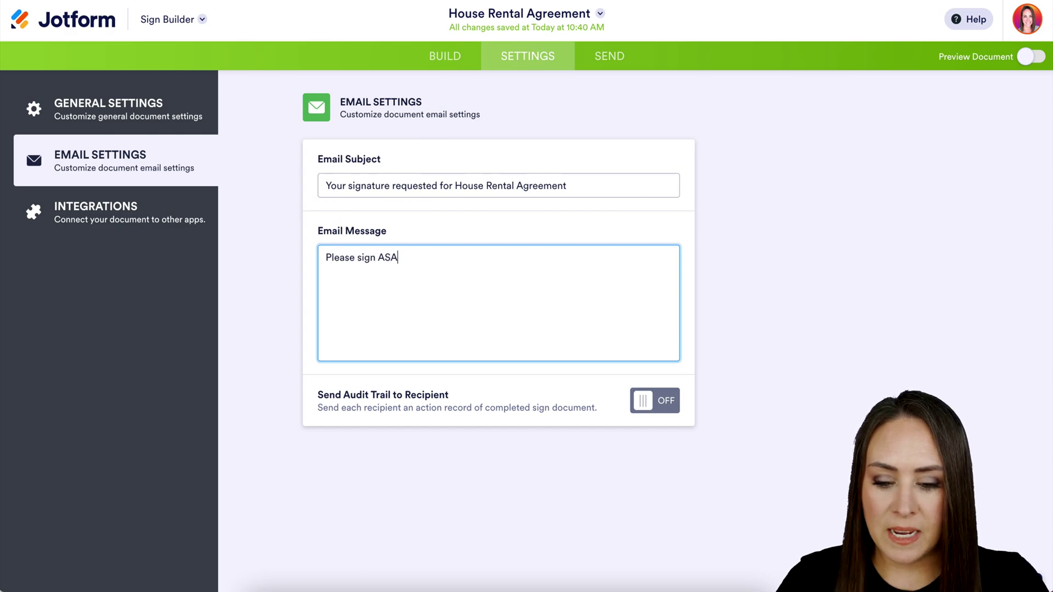
type("P")
left_click(156, 218)
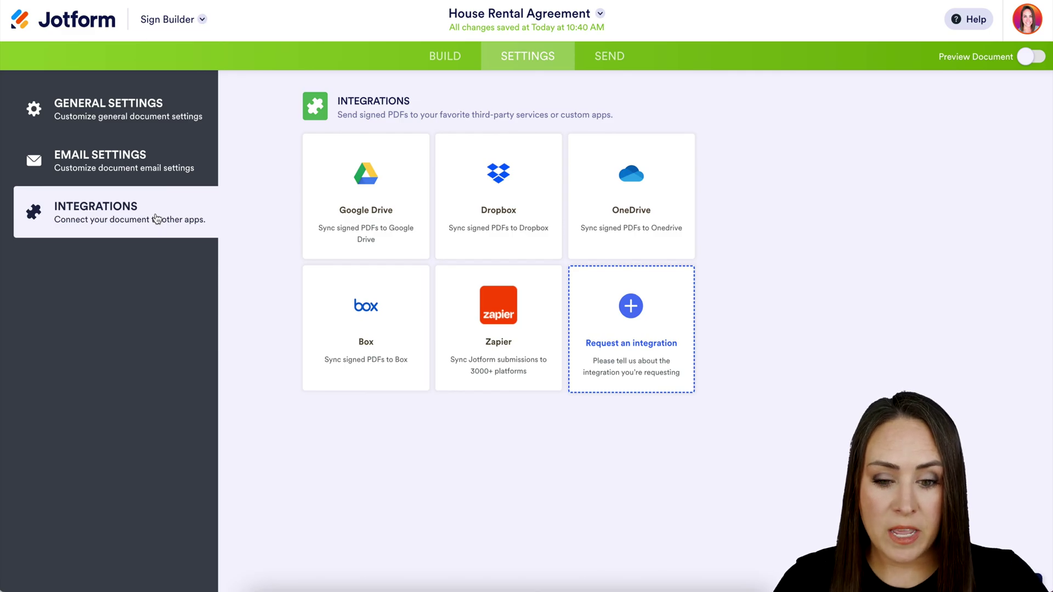
left_click(619, 64)
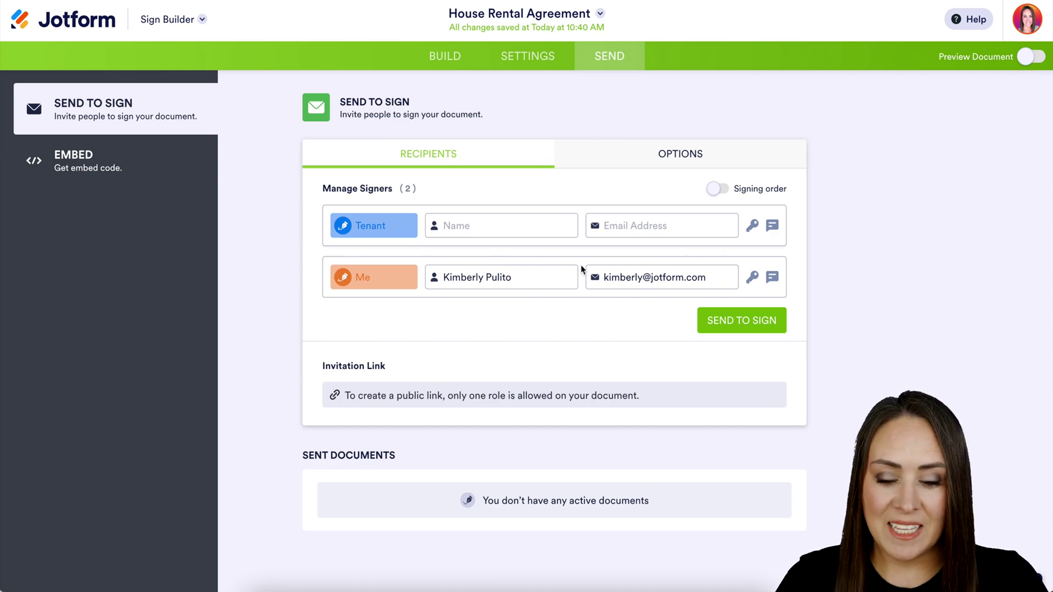
Enter the Tenant signer's full name and e-mail address.
left_click(523, 226)
key("Tab")
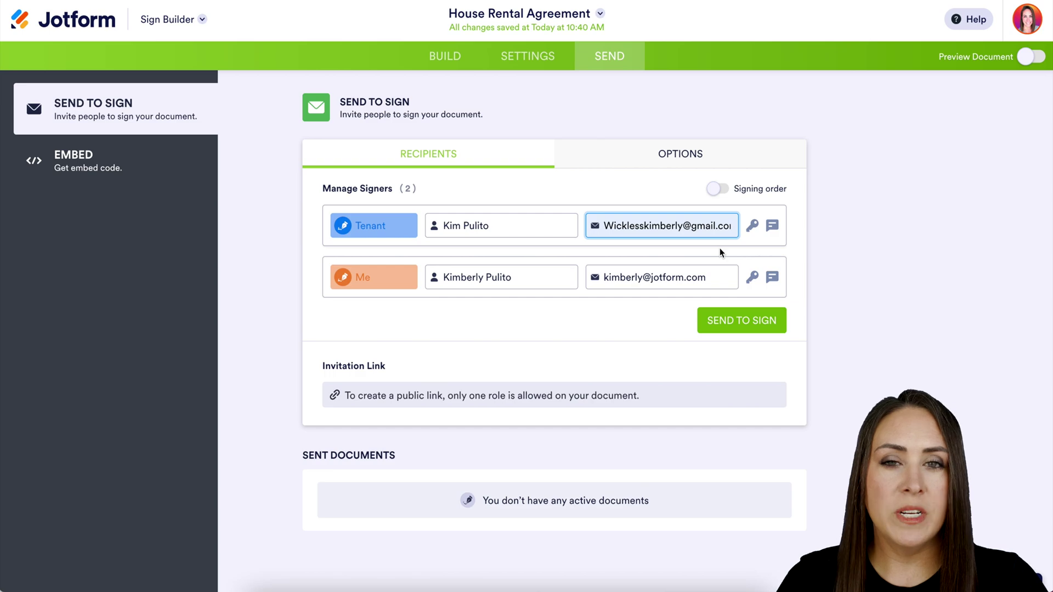
Give the Tenant an access code and a private note stating the passcode.
left_click(753, 227)
type("123")
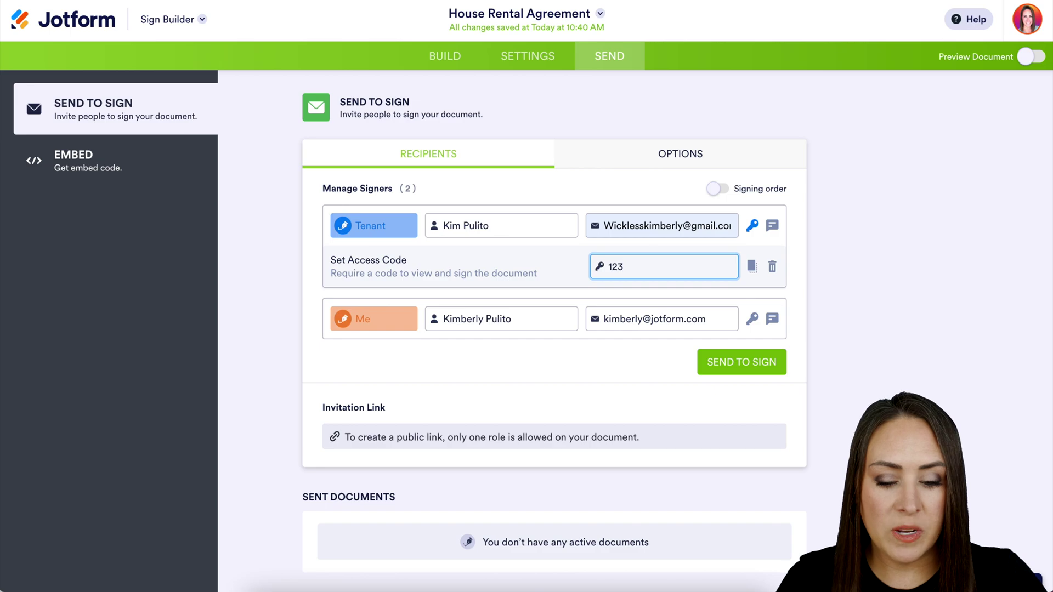
left_click(773, 228)
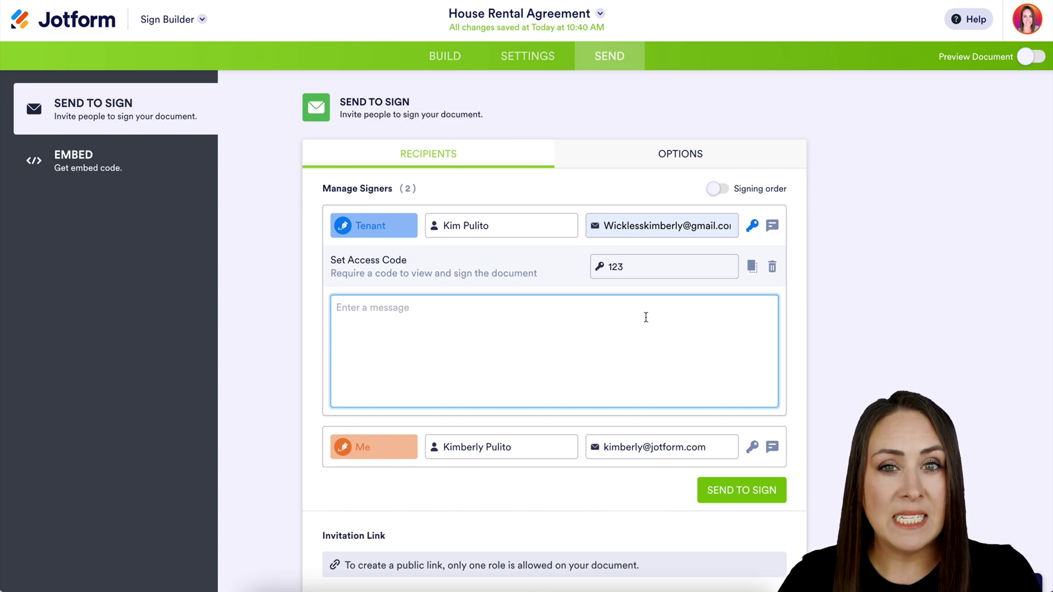
type("P")
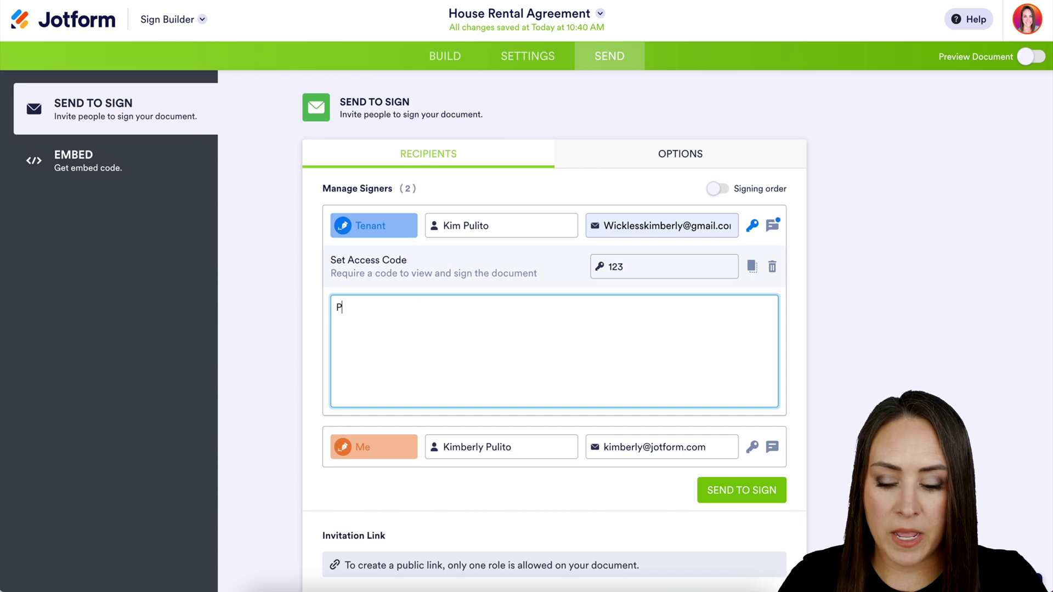
type("asscode is 123")
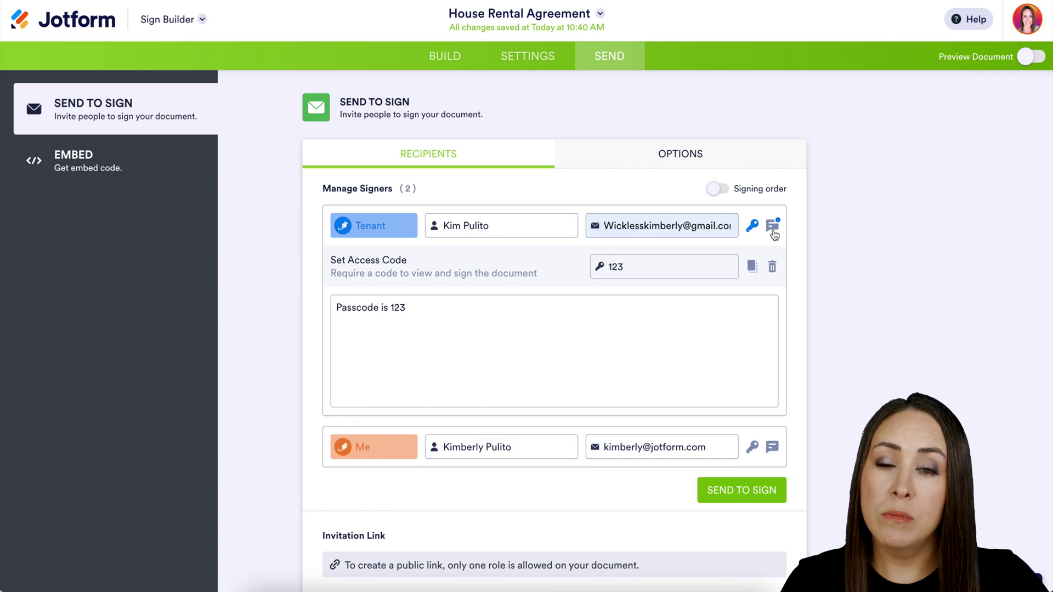
left_click(756, 159)
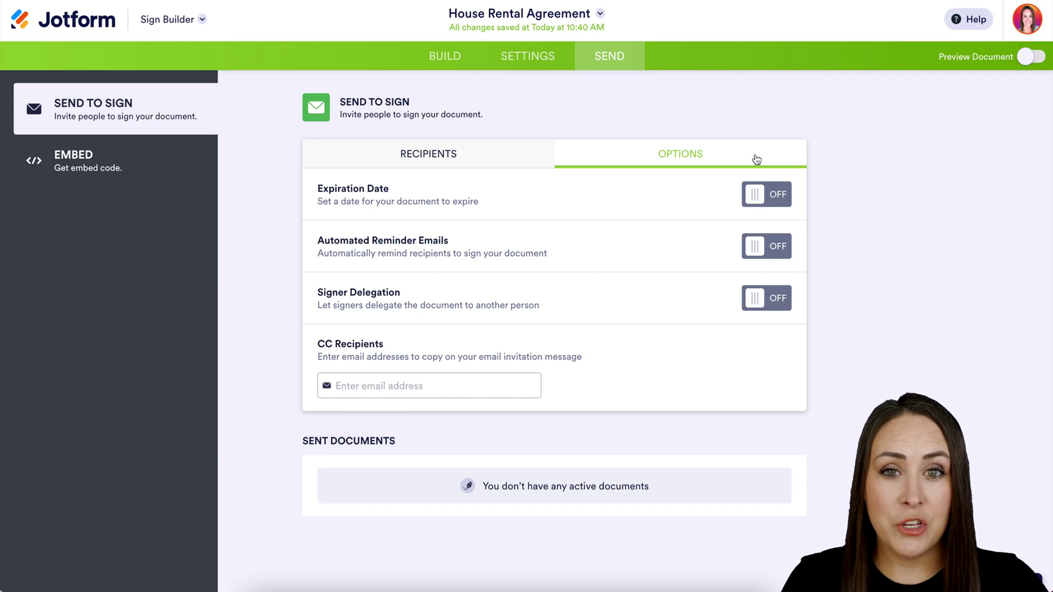
Enable signing order and move Me above Tenant so Me signs first.
left_click(413, 155)
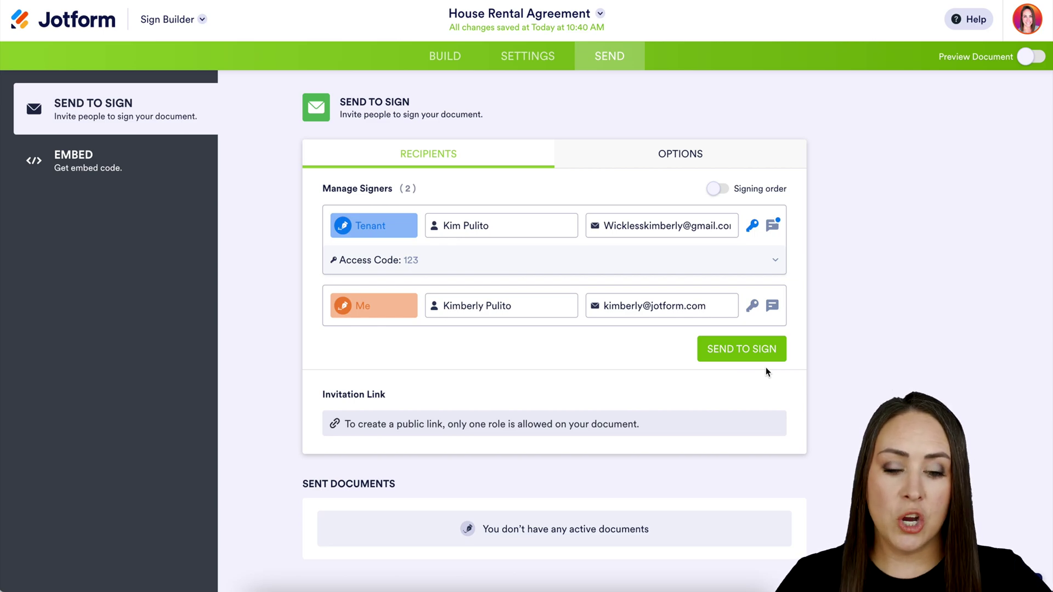
left_click(716, 189)
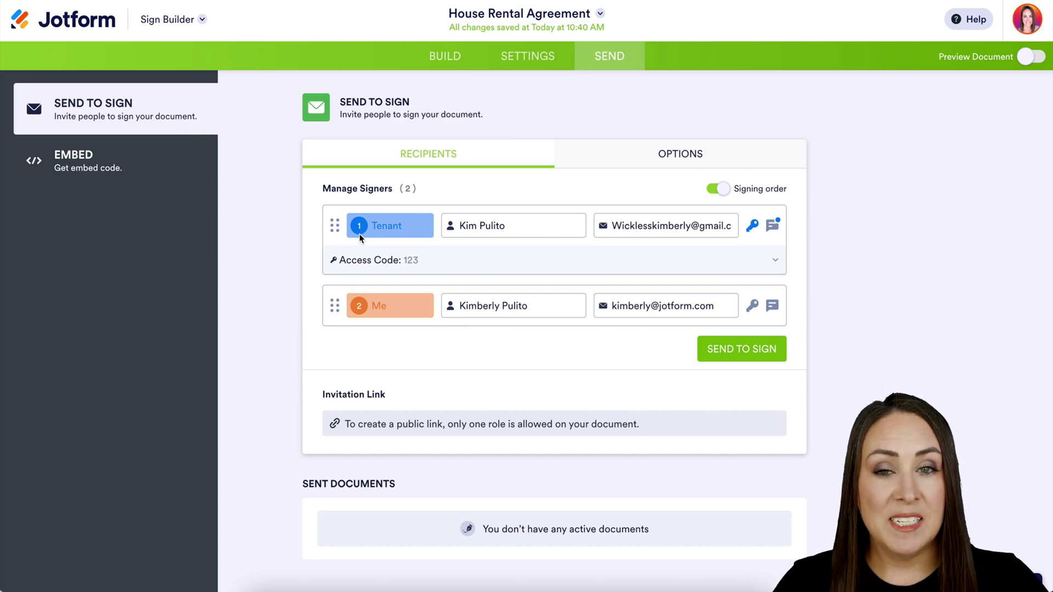
left_click_drag(335, 306, 337, 237)
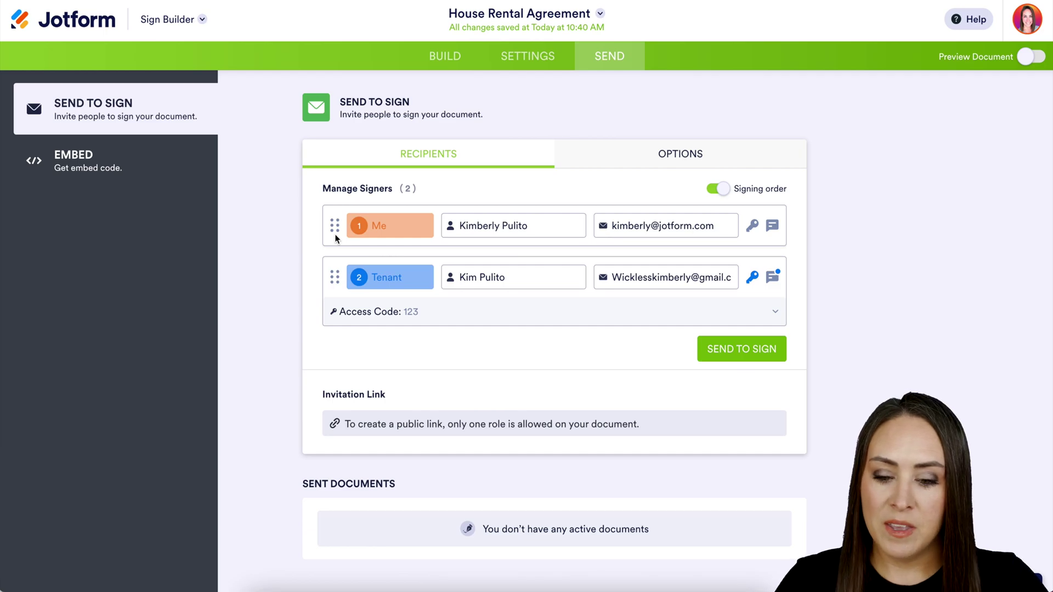
Send the House Rental Agreement to both signers in the set order.
left_click(739, 349)
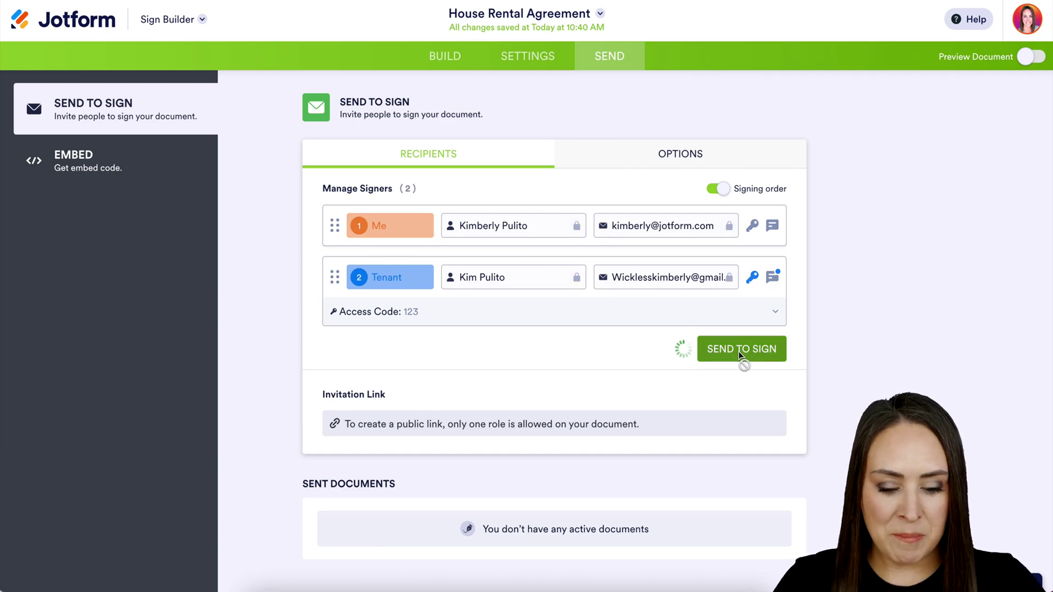
mouse_move(541, 285)
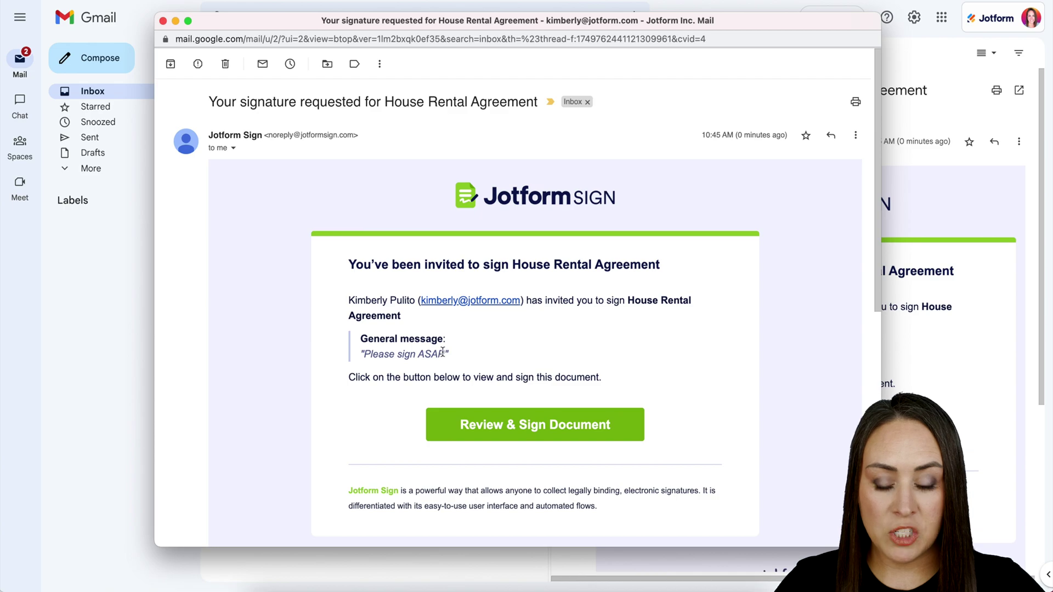
Highlight the invitation's general message and open the agreement for signing.
left_click_drag(452, 354, 367, 352)
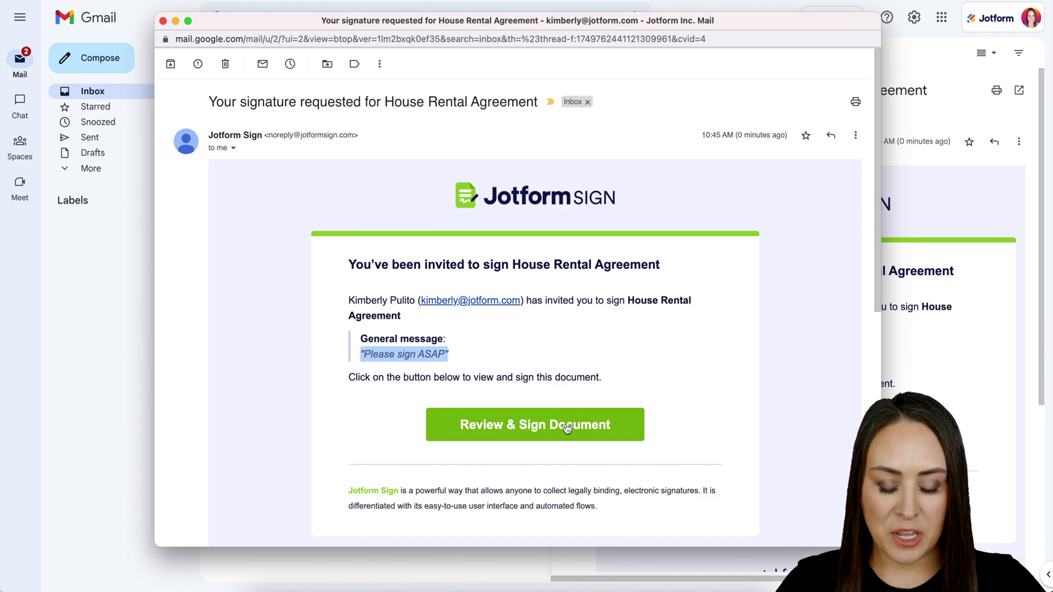
left_click(563, 427)
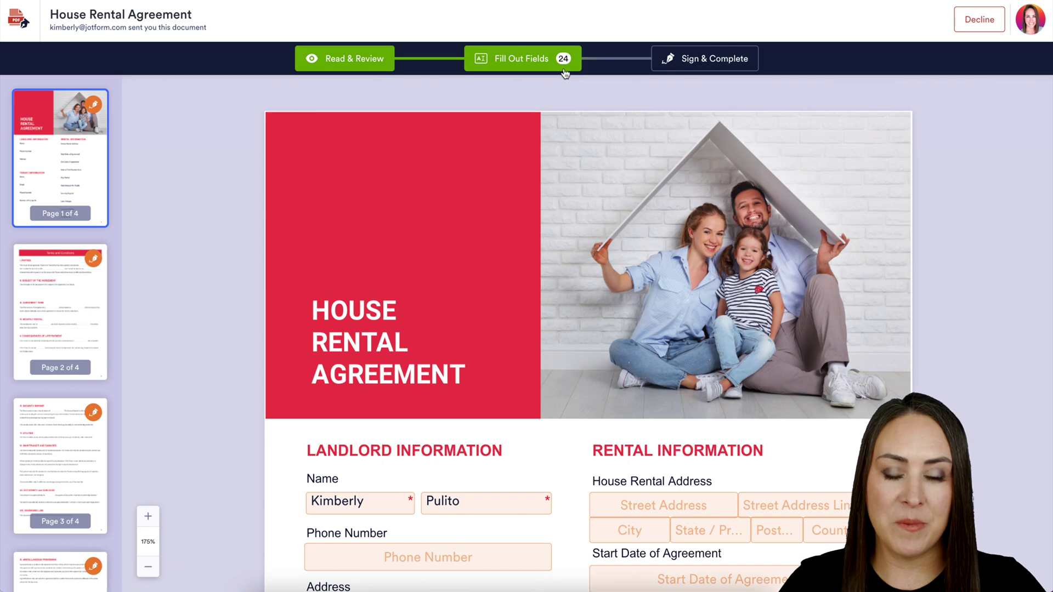
Open the Landlord Signature field and try a different font style in red.
scroll(557, 378, "down", 3)
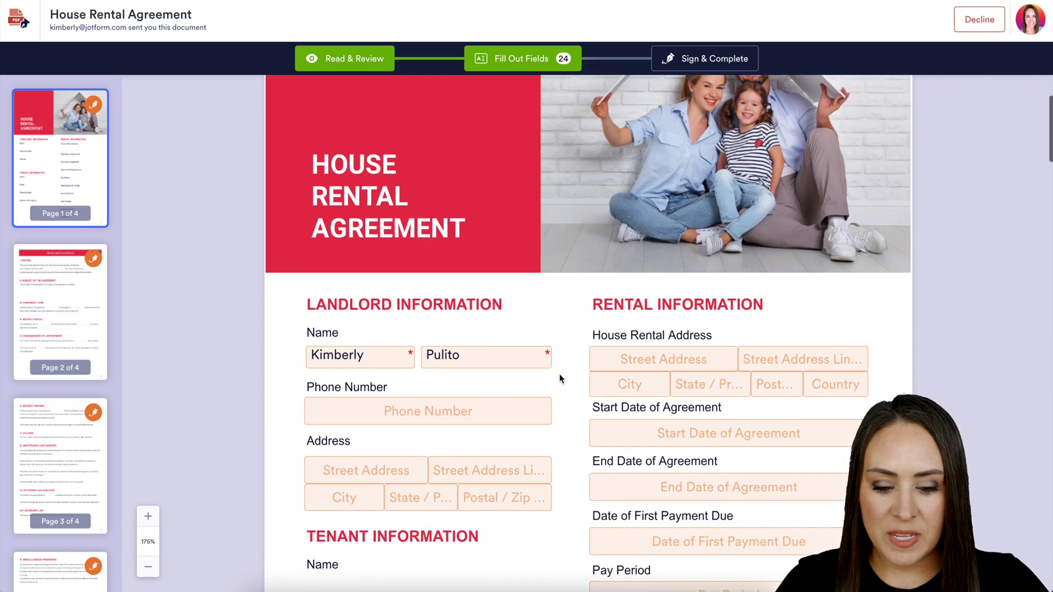
scroll(557, 414, "down", 8)
scroll(555, 427, "down", 10)
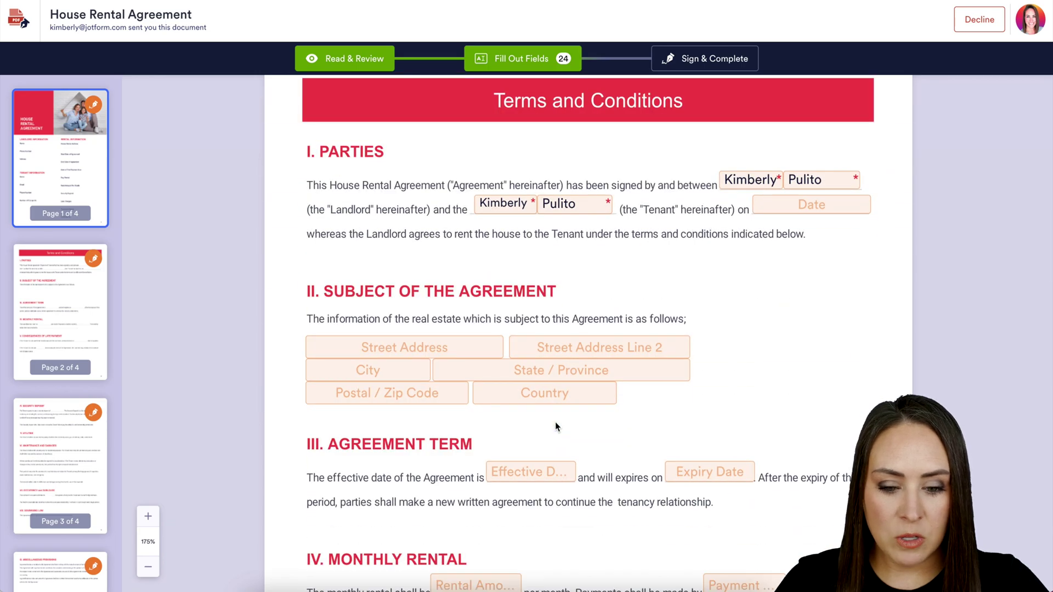
scroll(554, 426, "down", 6)
scroll(555, 426, "down", 20)
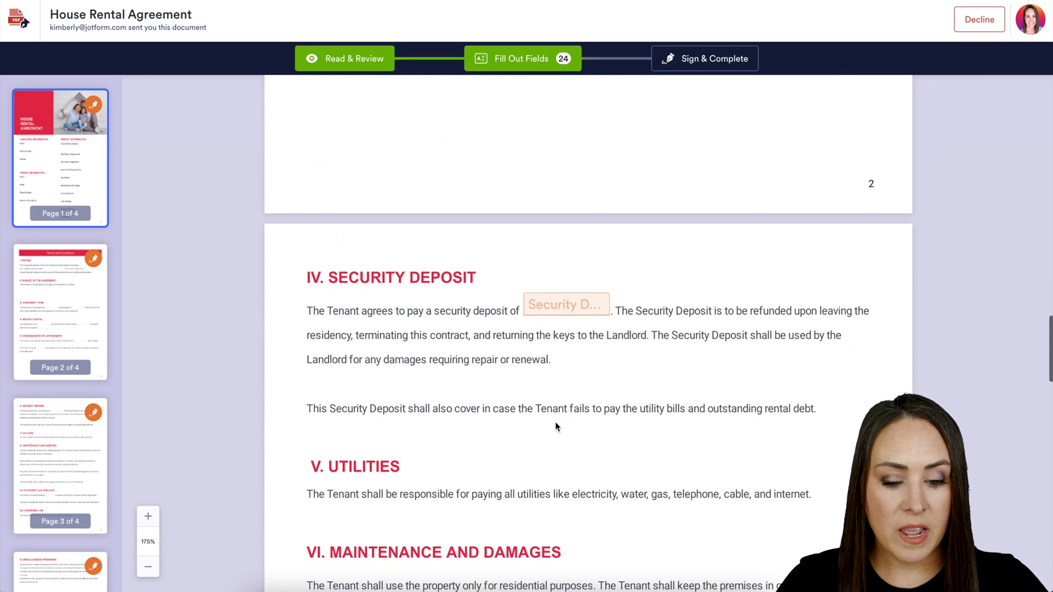
scroll(554, 422, "down", 10)
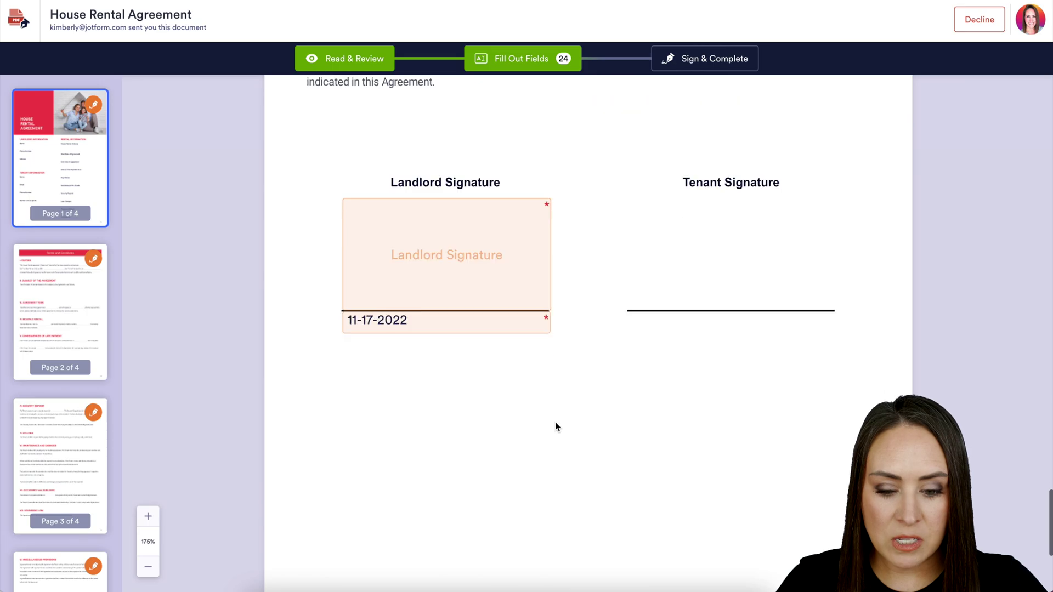
left_click(428, 257)
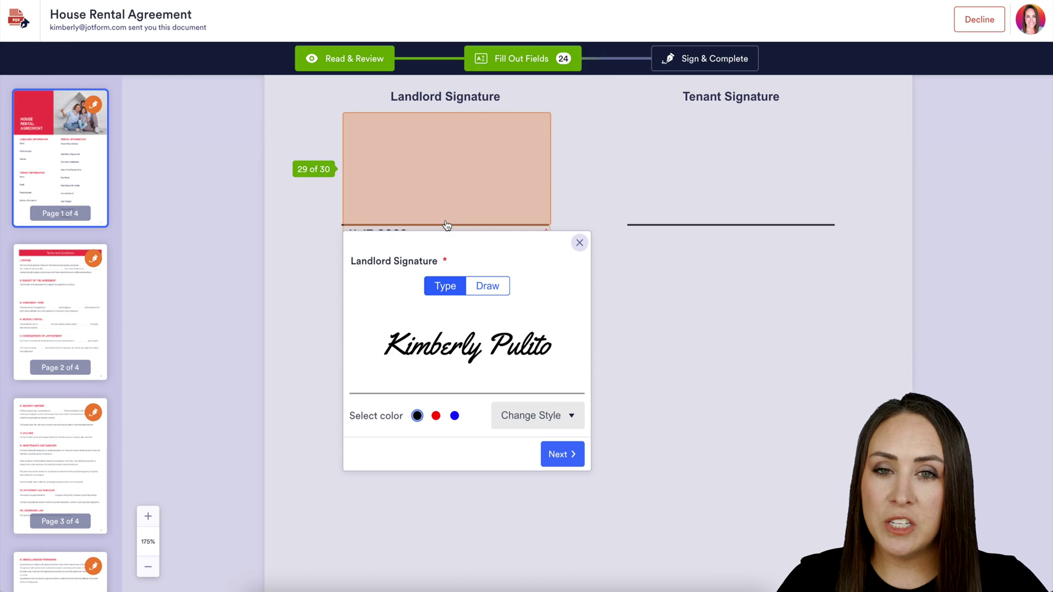
left_click(542, 415)
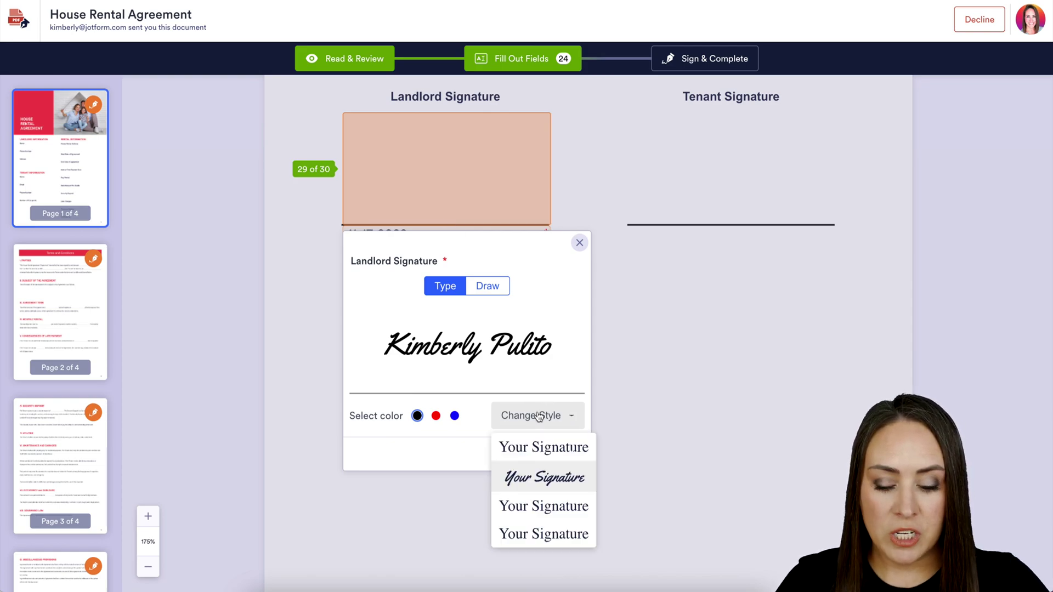
left_click(518, 492)
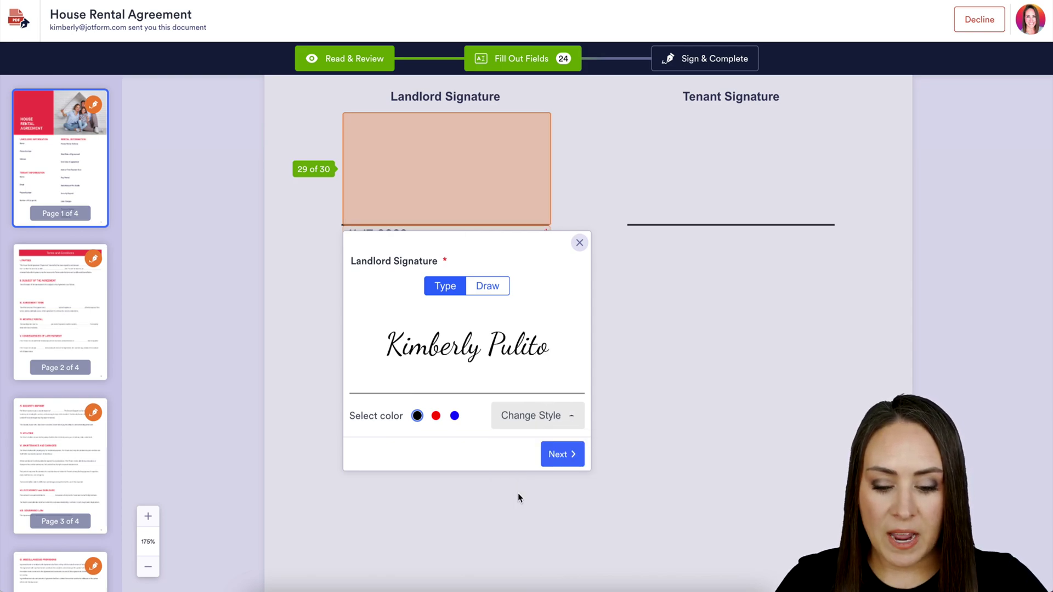
left_click(436, 415)
Draw a red hand signature, apply it, and submit via Sign & Complete and Accept.
left_click(490, 290)
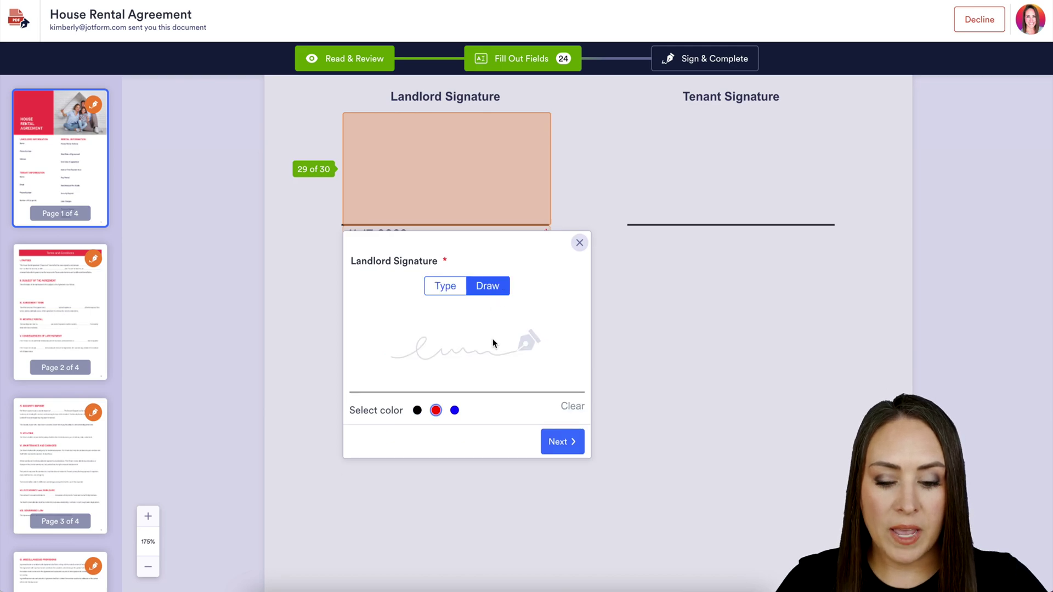
left_click_drag(420, 330, 482, 347)
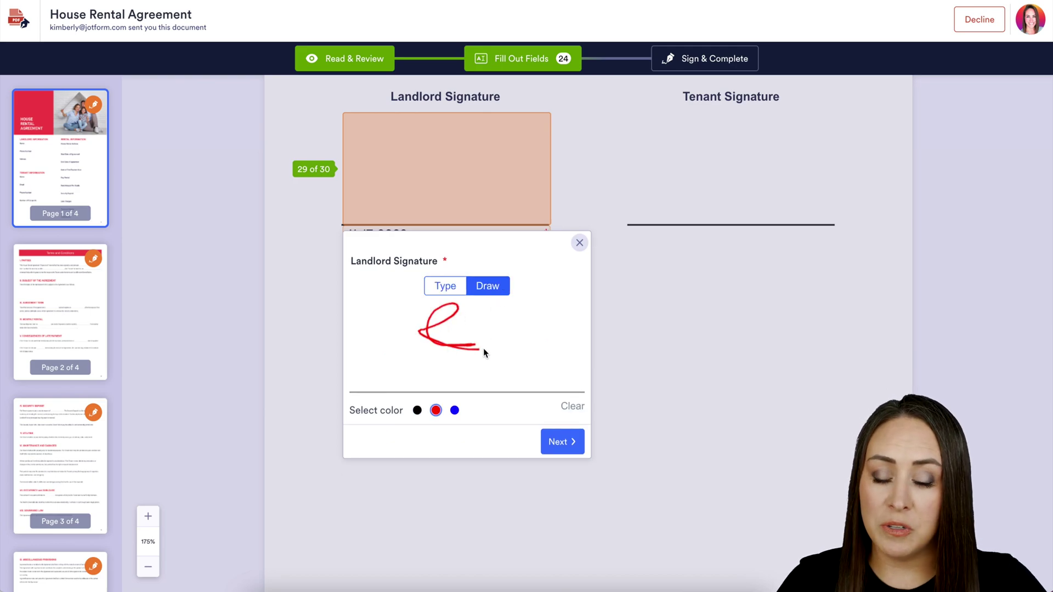
left_click(579, 243)
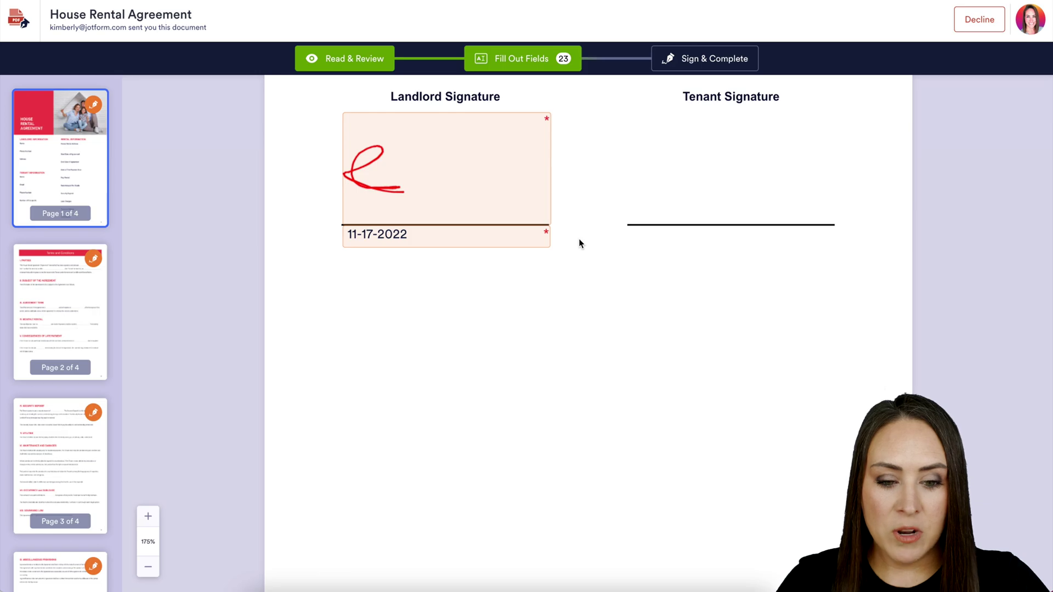
left_click(702, 60)
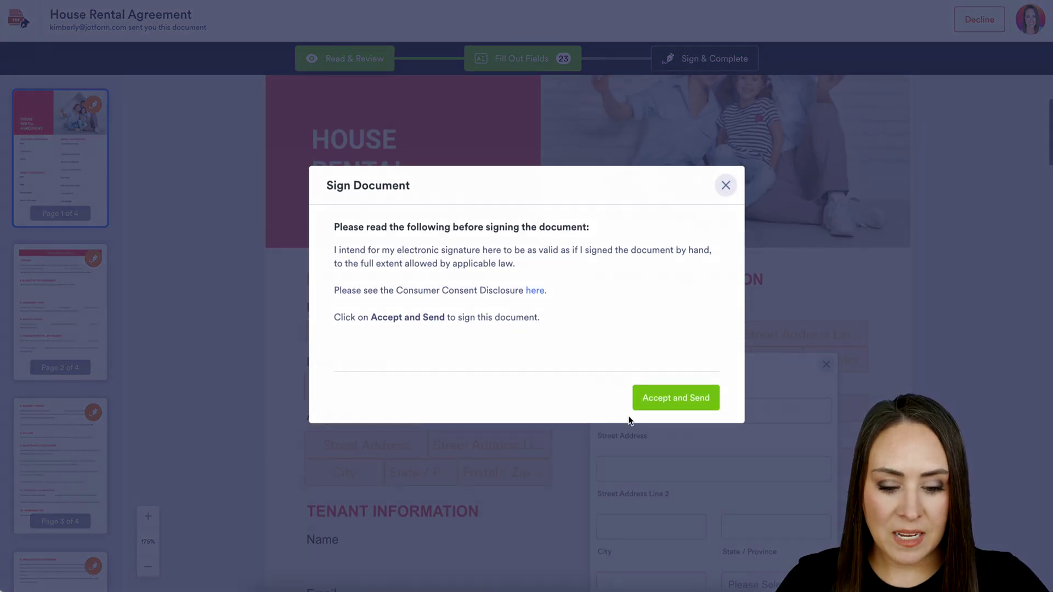
left_click(648, 403)
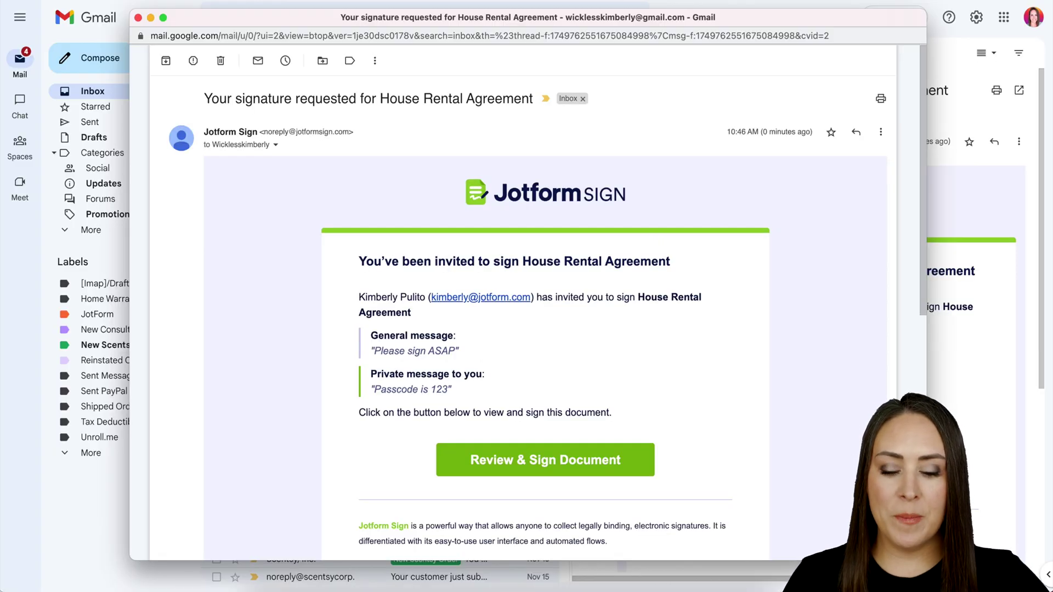
Highlight the tenant invitation's 'Please sign ASAP' message and private passcode note.
left_click_drag(459, 351, 374, 355)
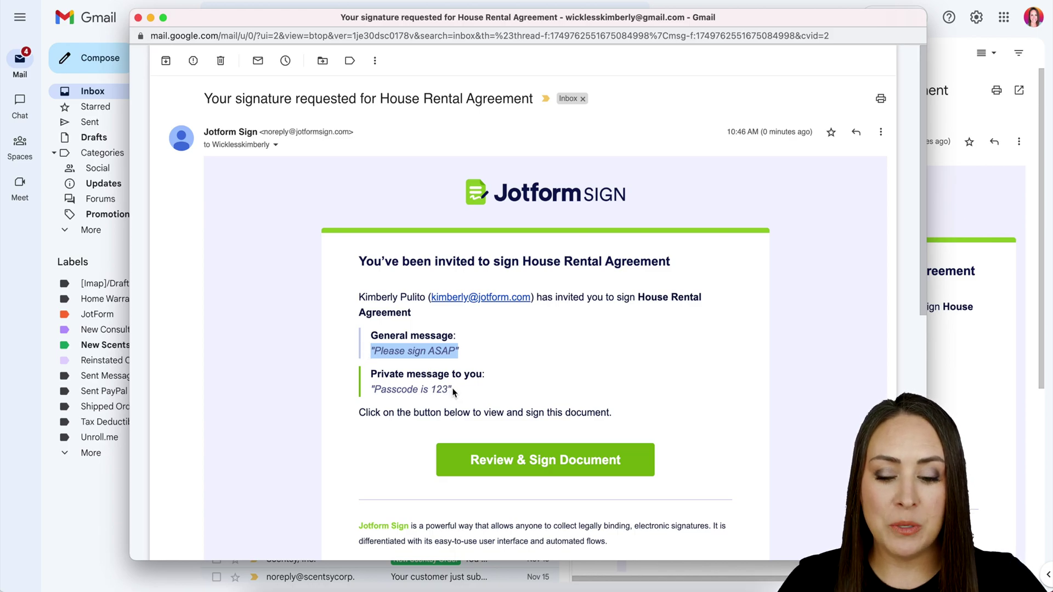
left_click_drag(453, 392, 357, 393)
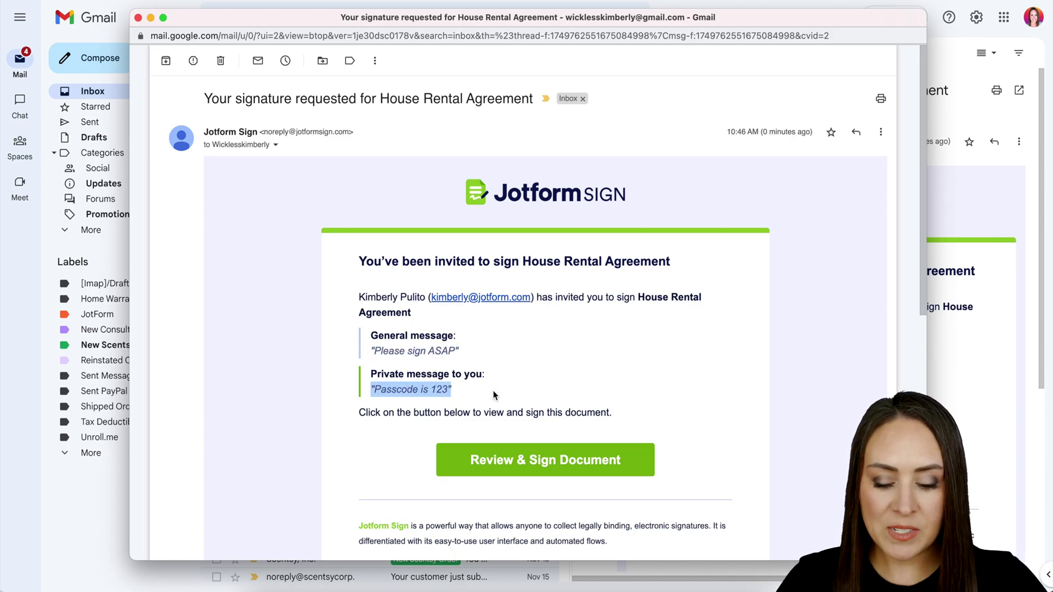
Open the tenant's agreement and unlock it with the access code.
left_click(559, 464)
left_click(546, 378)
type("123")
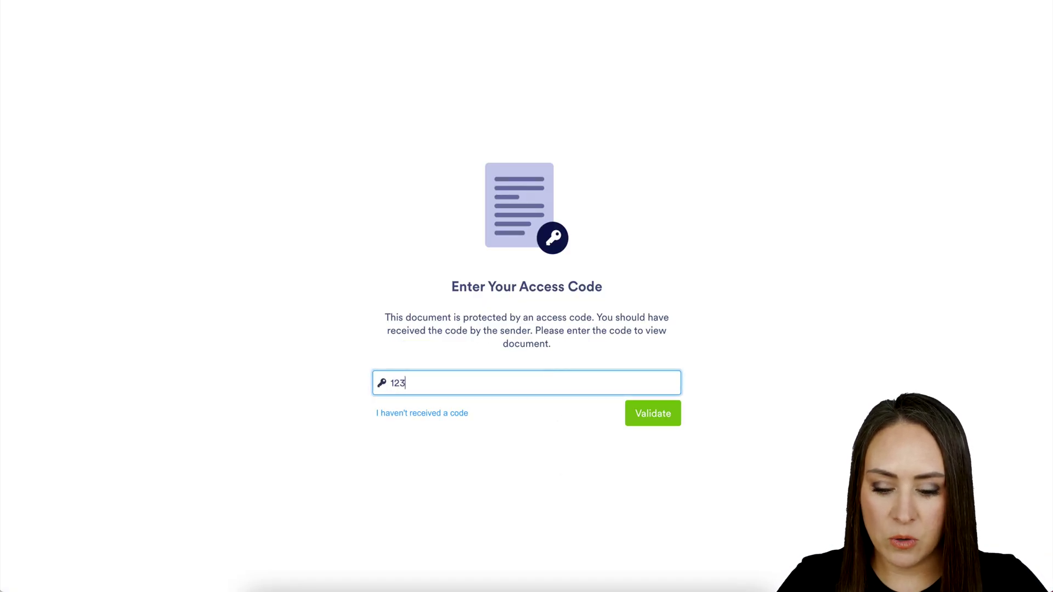
left_click(664, 413)
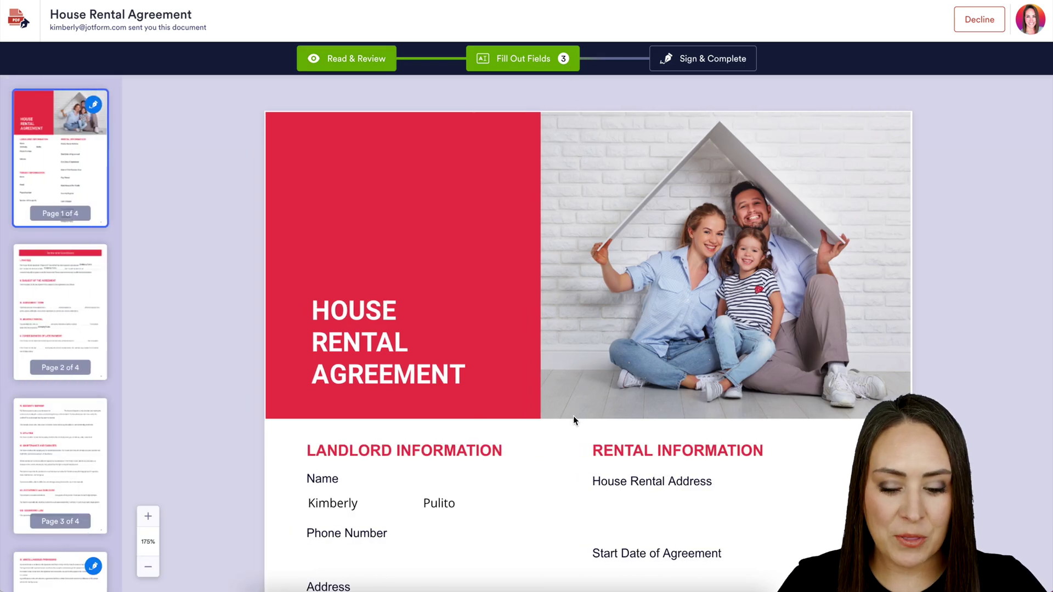
Apply a typed signature to the Tenant Signature field and submit it.
scroll(570, 466, "down", 5)
scroll(568, 512, "down", 3)
scroll(568, 512, "down", 10)
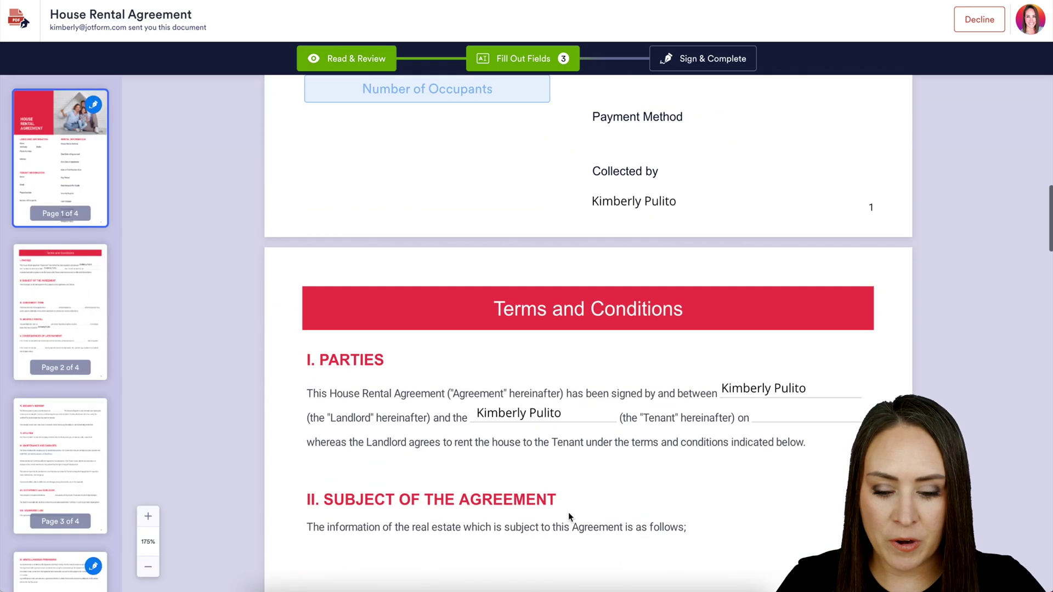
scroll(568, 512, "down", 20)
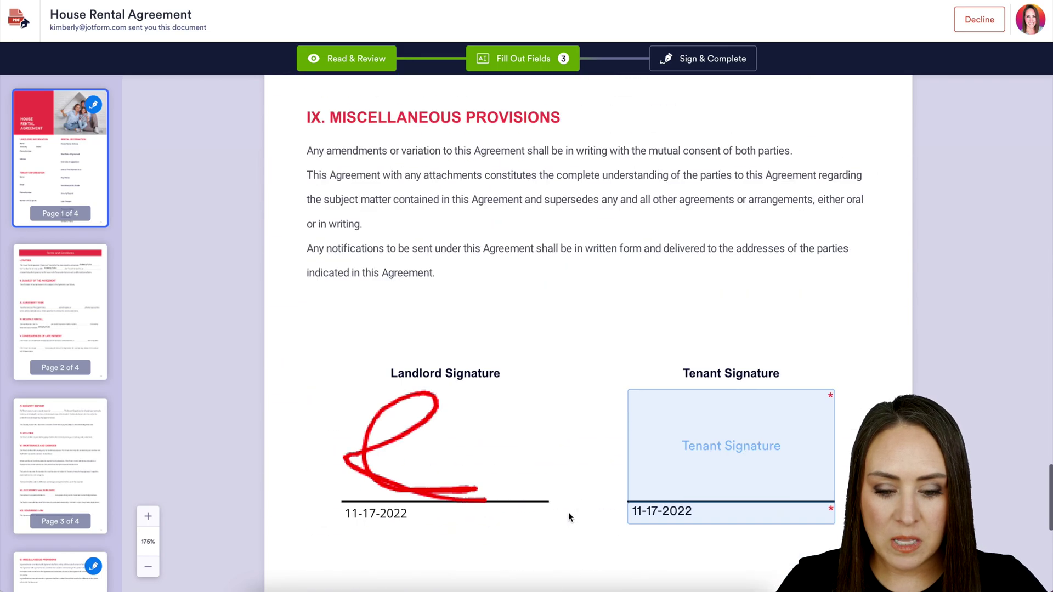
left_click(716, 312)
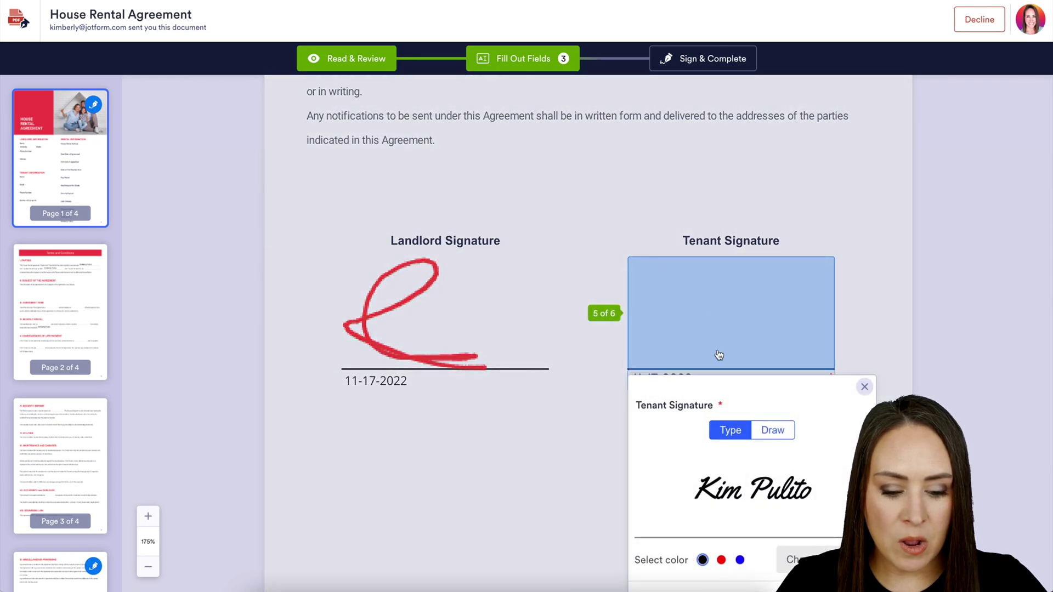
left_click(864, 249)
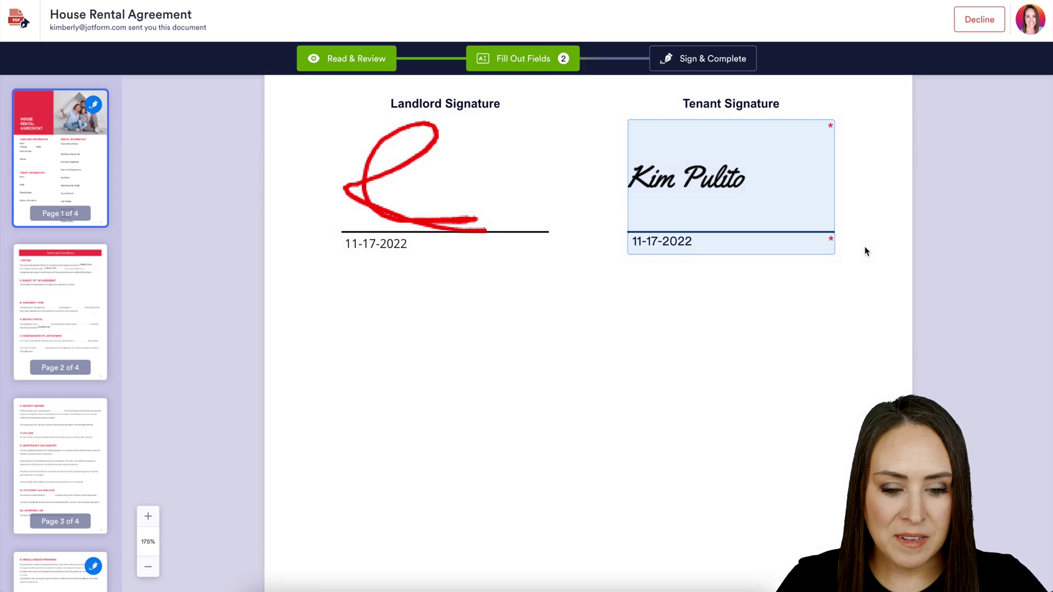
left_click(696, 66)
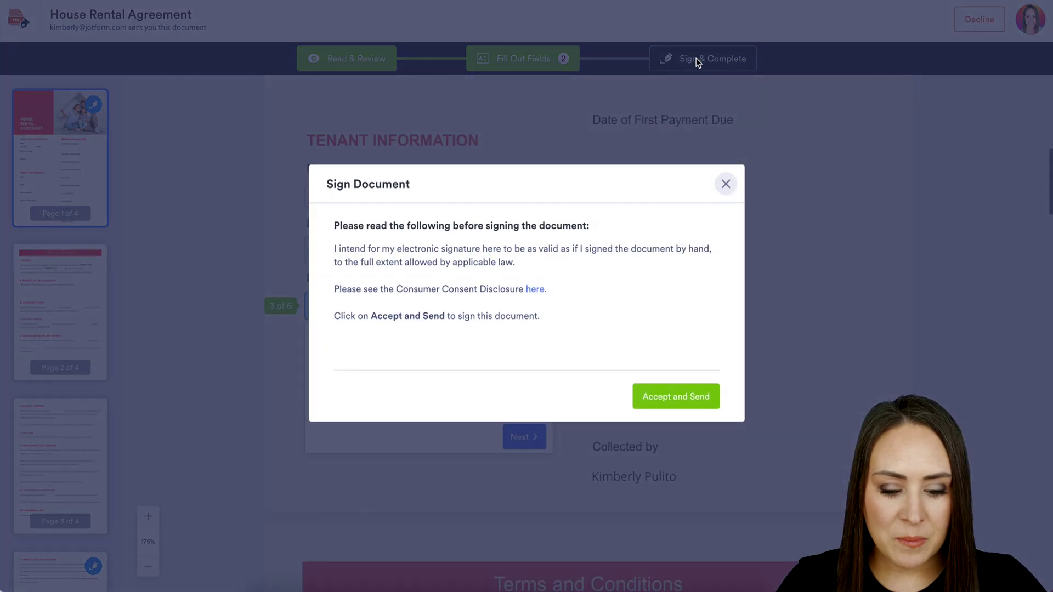
left_click(661, 400)
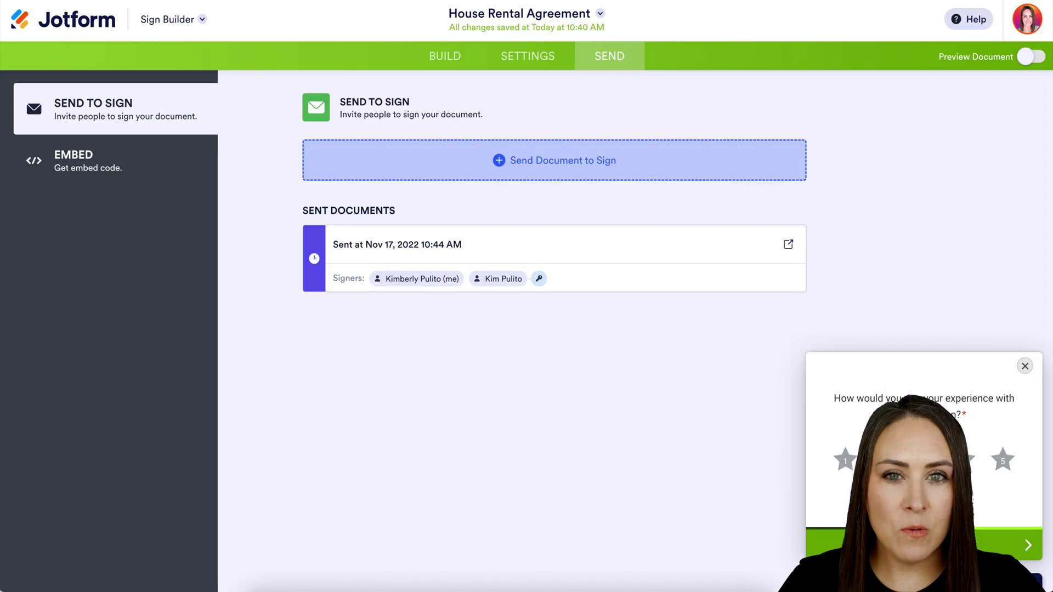
Switch from the Sign Builder to the Sign Inbox through the Jotform apps dropdown.
left_click(186, 23)
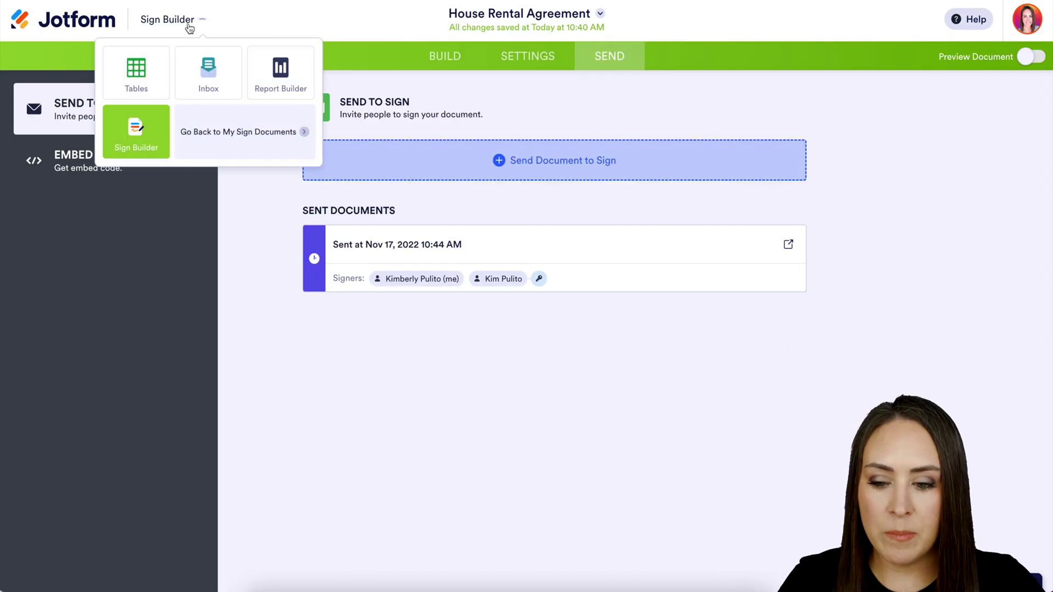
left_click(208, 81)
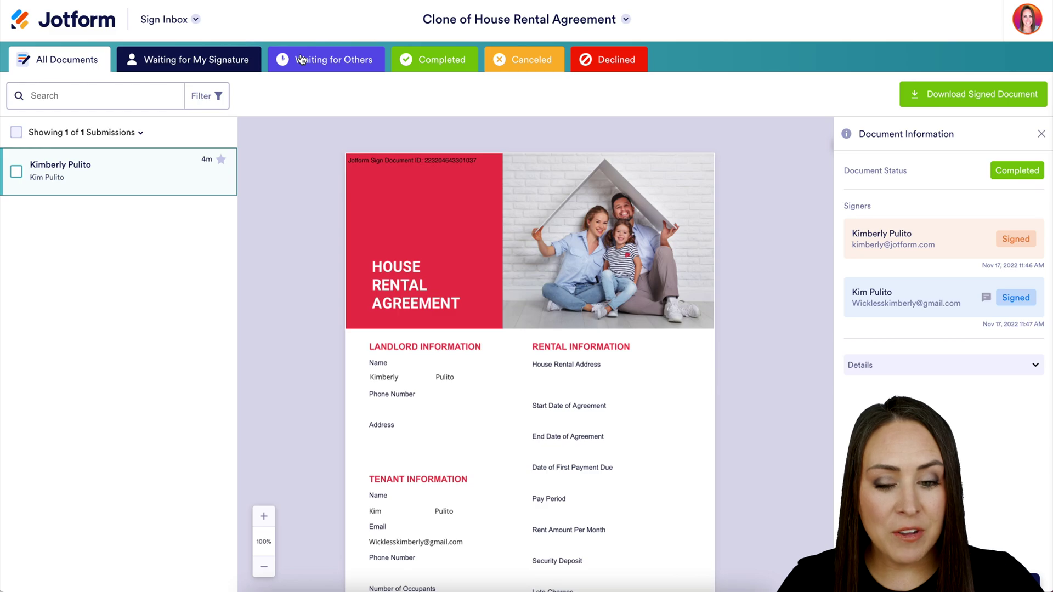
Filter to Completed documents and scroll the agreement preview to both signatures and the Audit Trail.
left_click(443, 65)
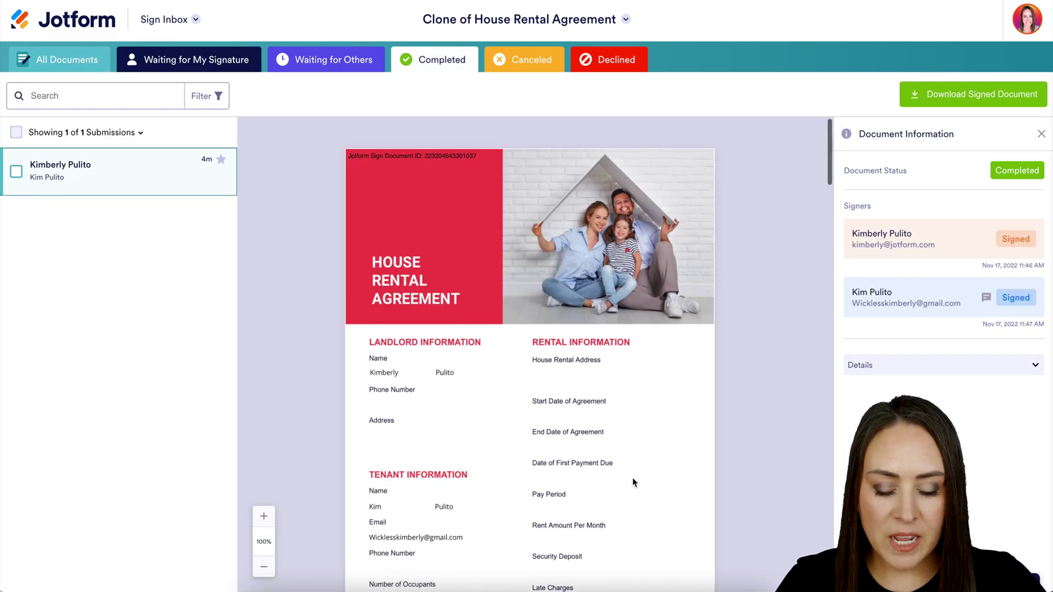
scroll(632, 482, "down", 20)
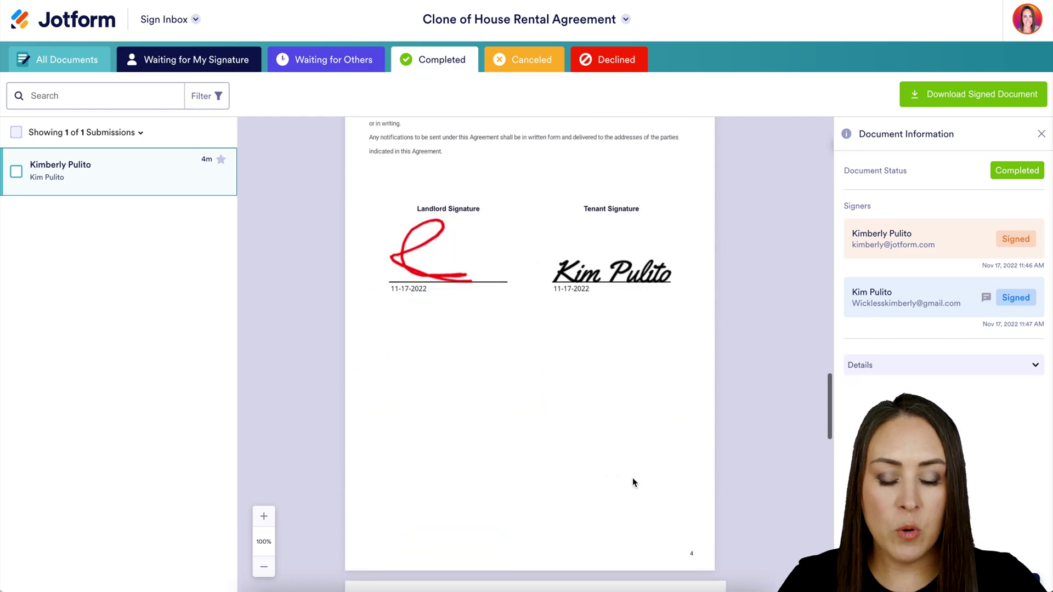
scroll(633, 478, "down", 9)
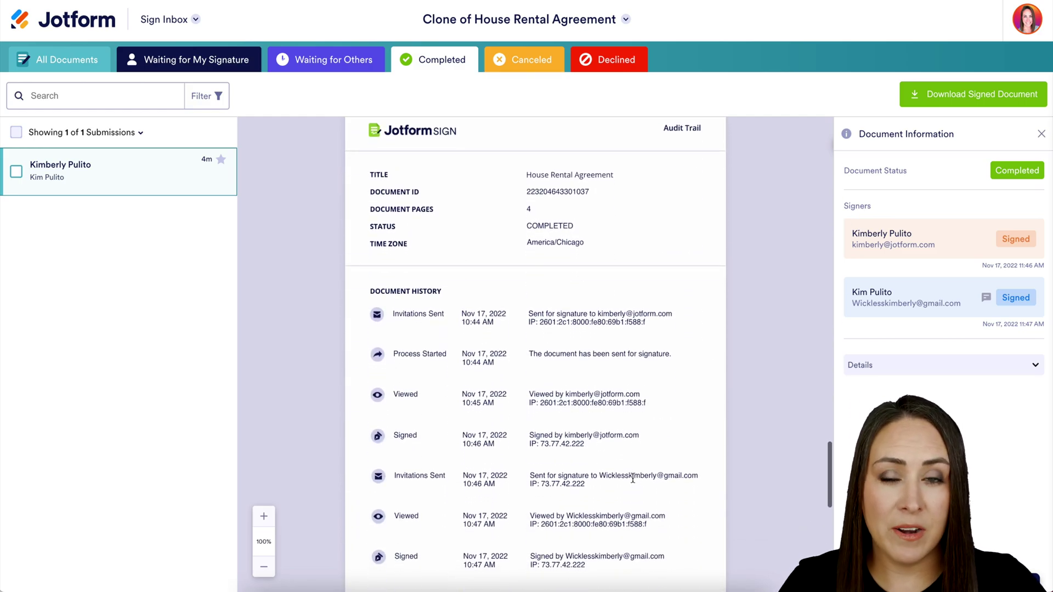
scroll(632, 478, "down", 1)
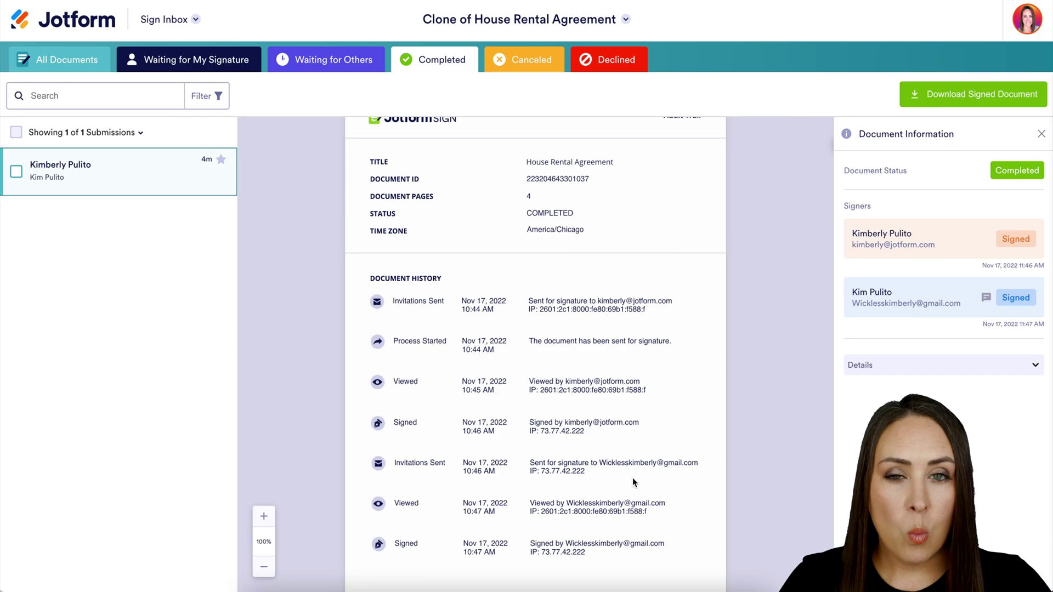